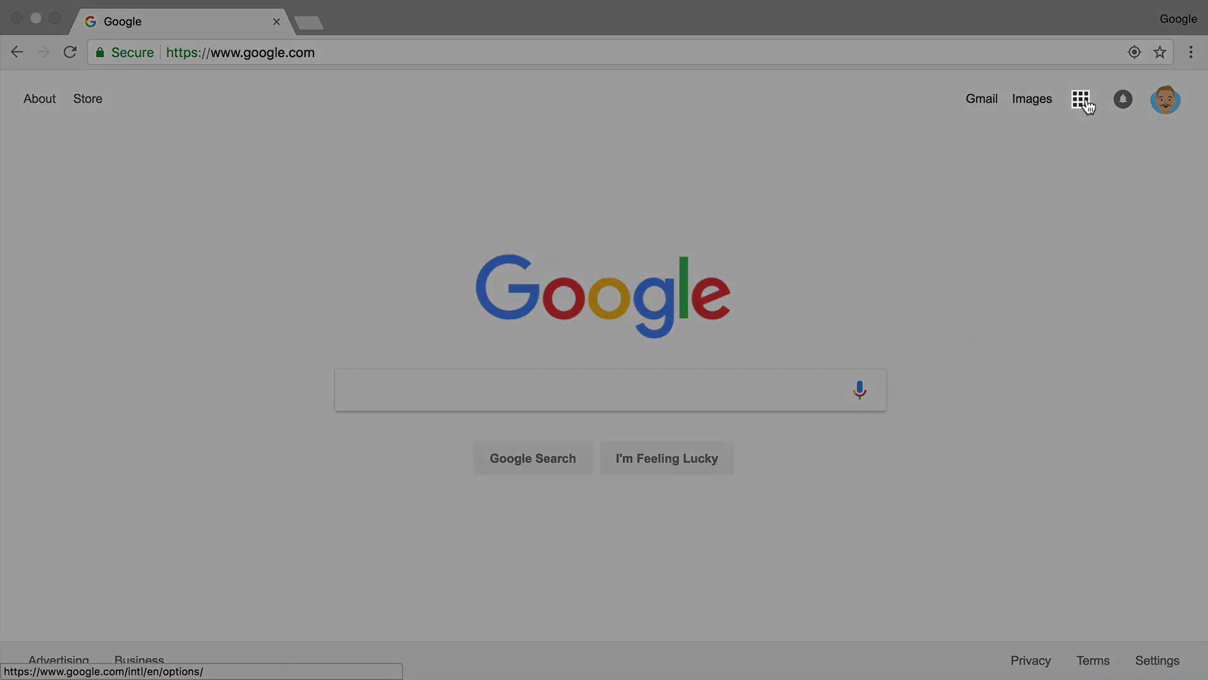
Open the Brainstorming document from My Drive using the Apps grid and Drive
{"action": "left_click", "coordinate": [1084, 101]}
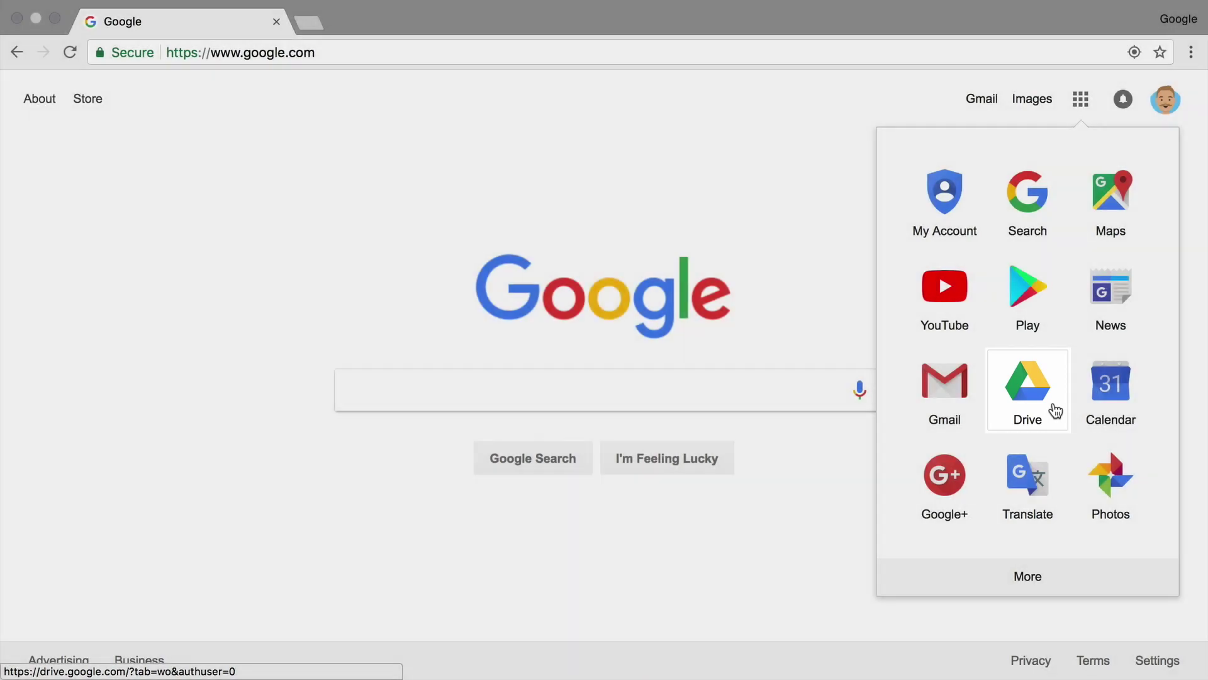
{"action": "left_click", "coordinate": [1055, 411]}
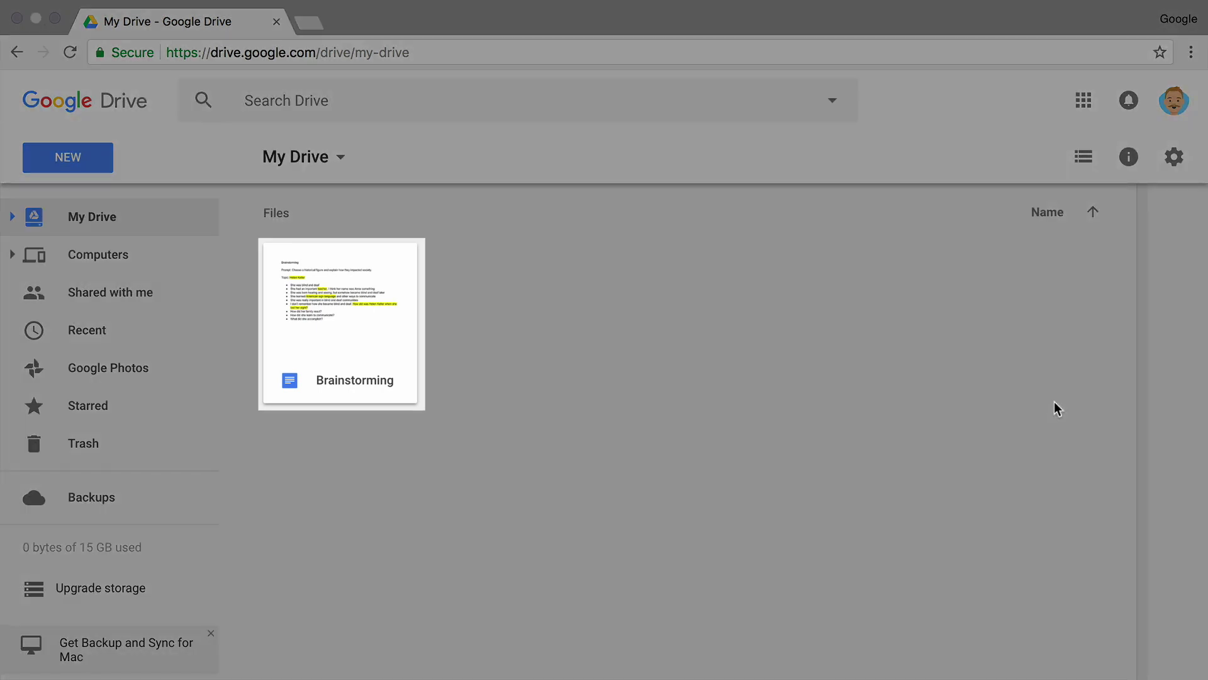
{"action": "left_click", "coordinate": [405, 301]}
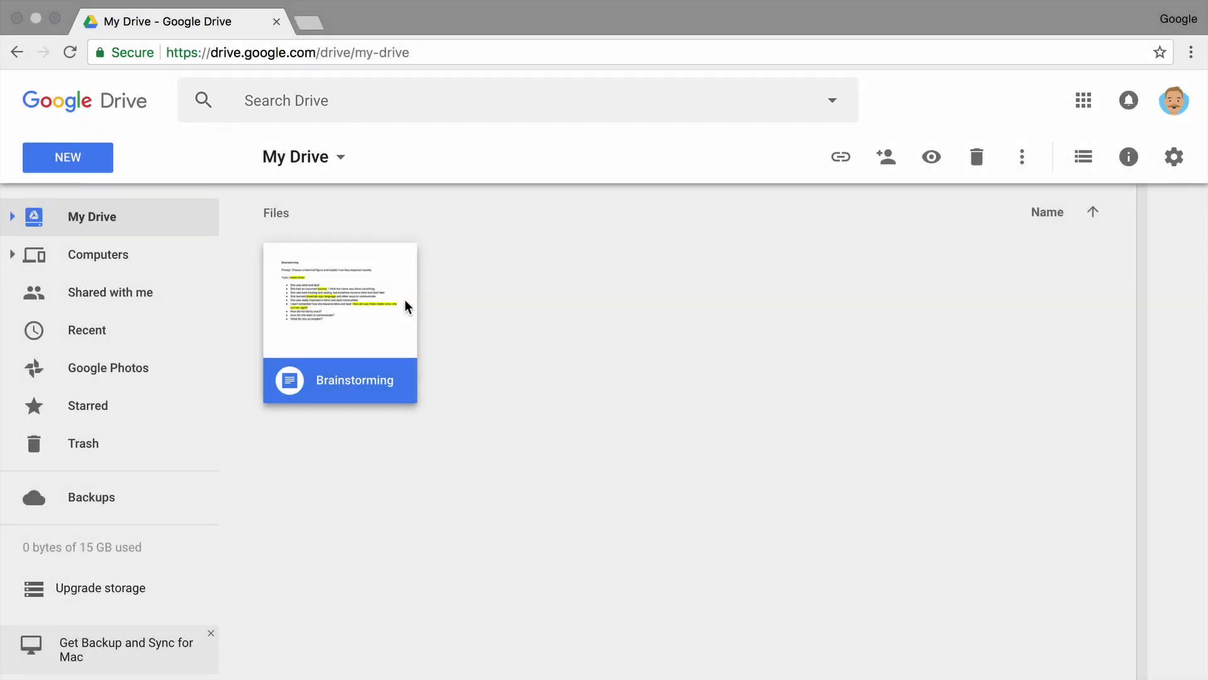
{"action": "double_click", "coordinate": [405, 301]}
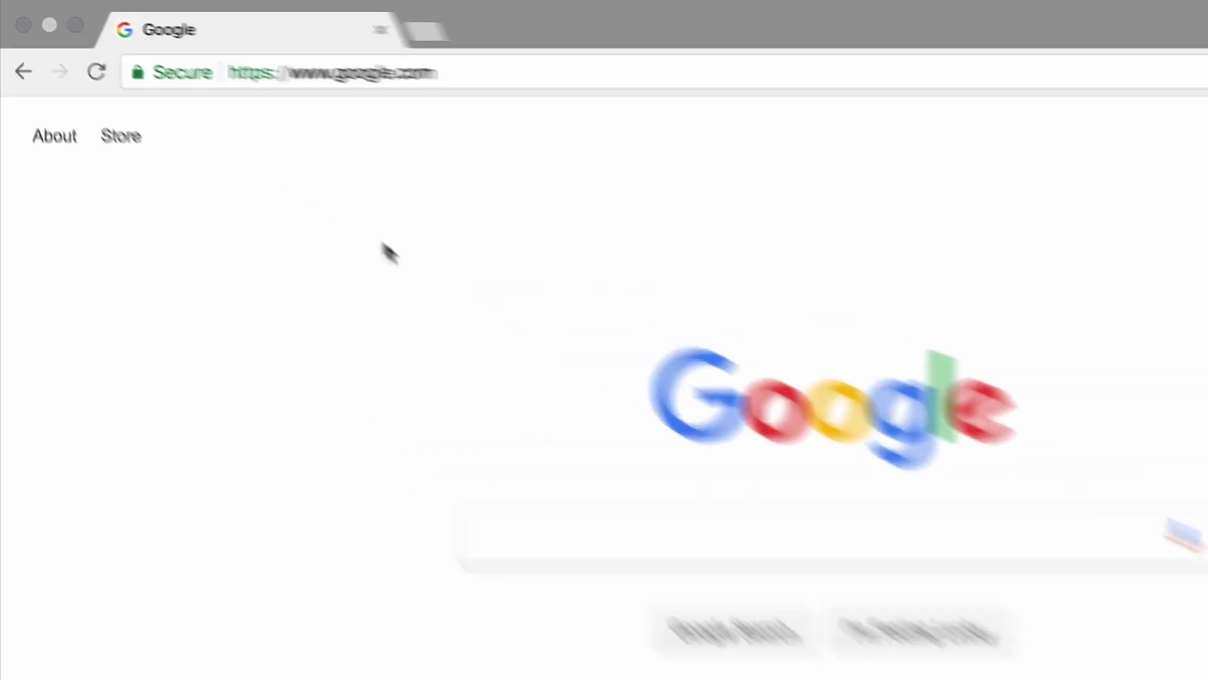
Load docs.google.com/create from the address bar to reach Google Docs
{"action": "left_click", "coordinate": [682, 112]}
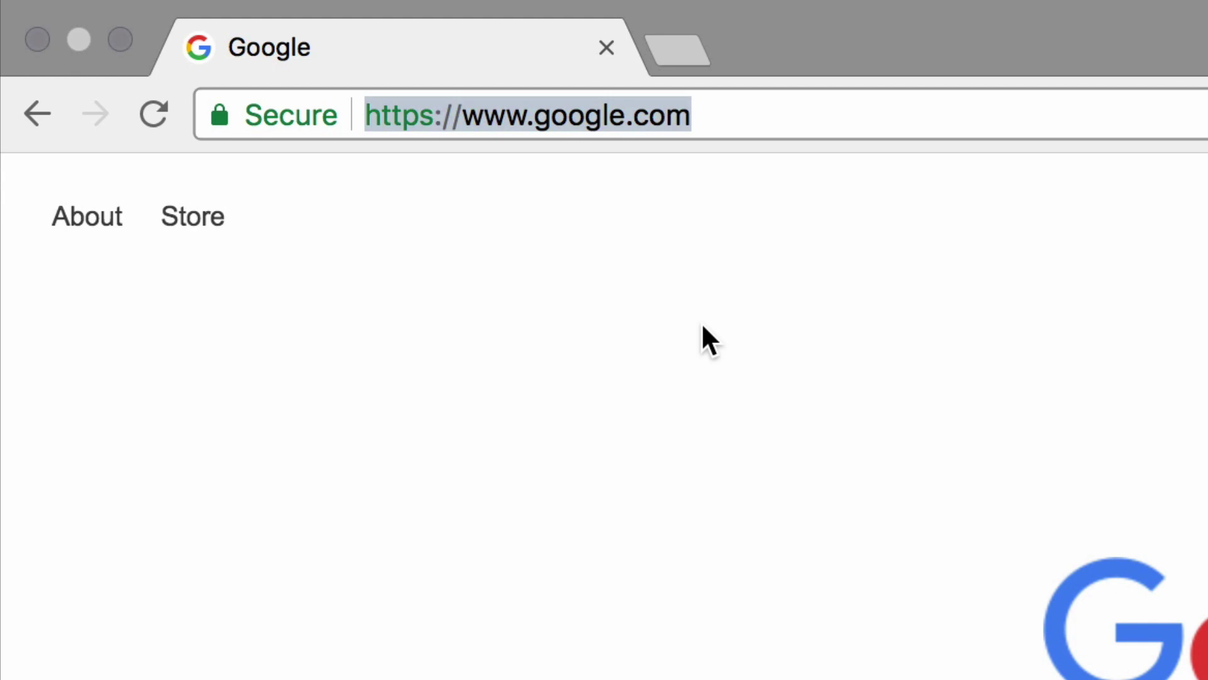
{"action": "type", "text": "dos"}
{"action": "key", "text": "BackSpace"}
{"action": "type", "text": "cs.go"}
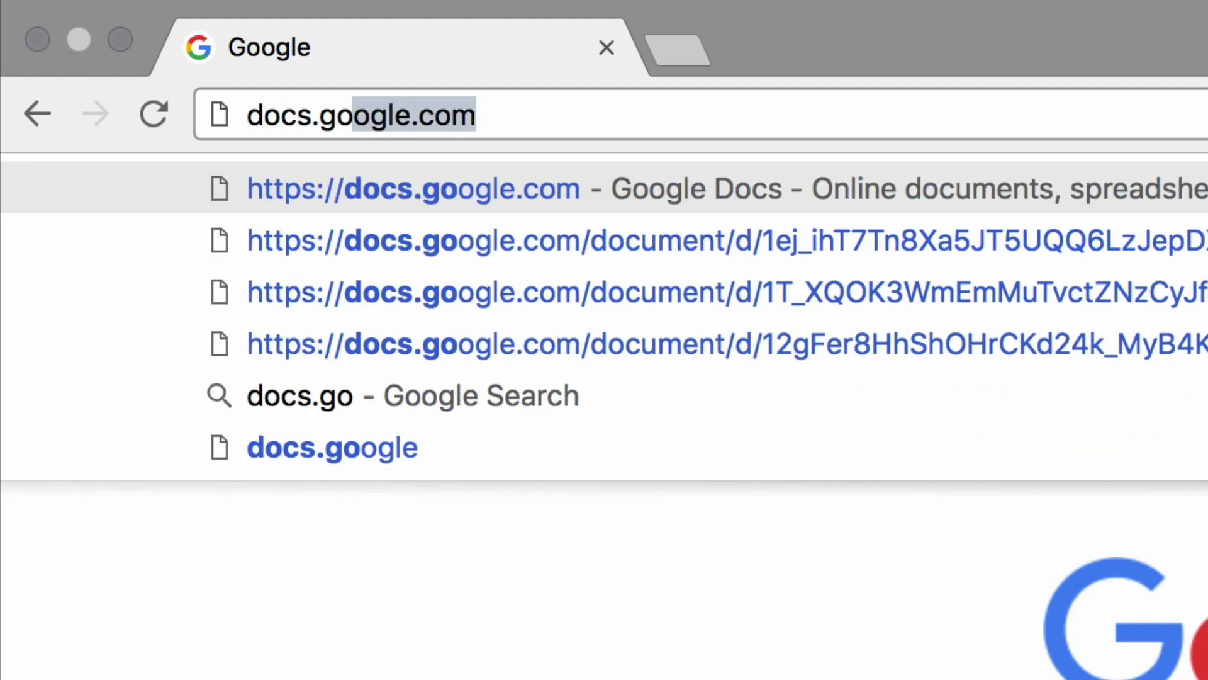
{"action": "type", "text": "ogle.com/create"}
{"action": "key", "text": "Return"}
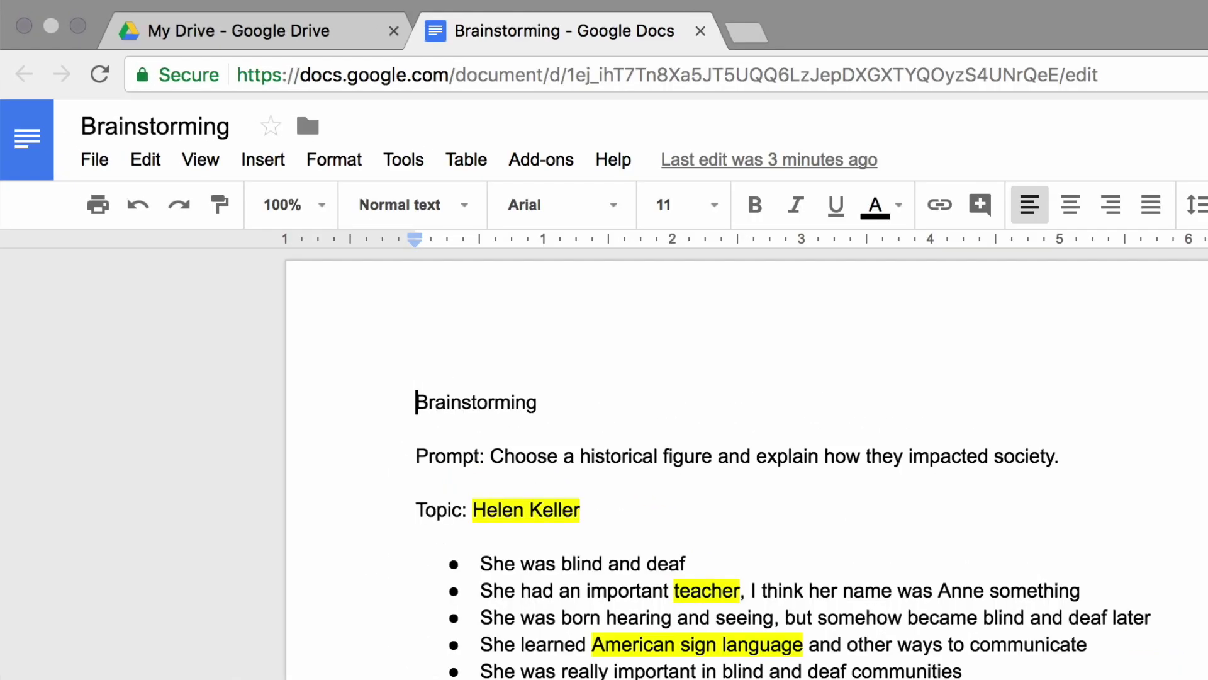
Open google.com in a new browser tab
{"action": "left_click", "coordinate": [745, 30]}
{"action": "type", "text": "google.com"}
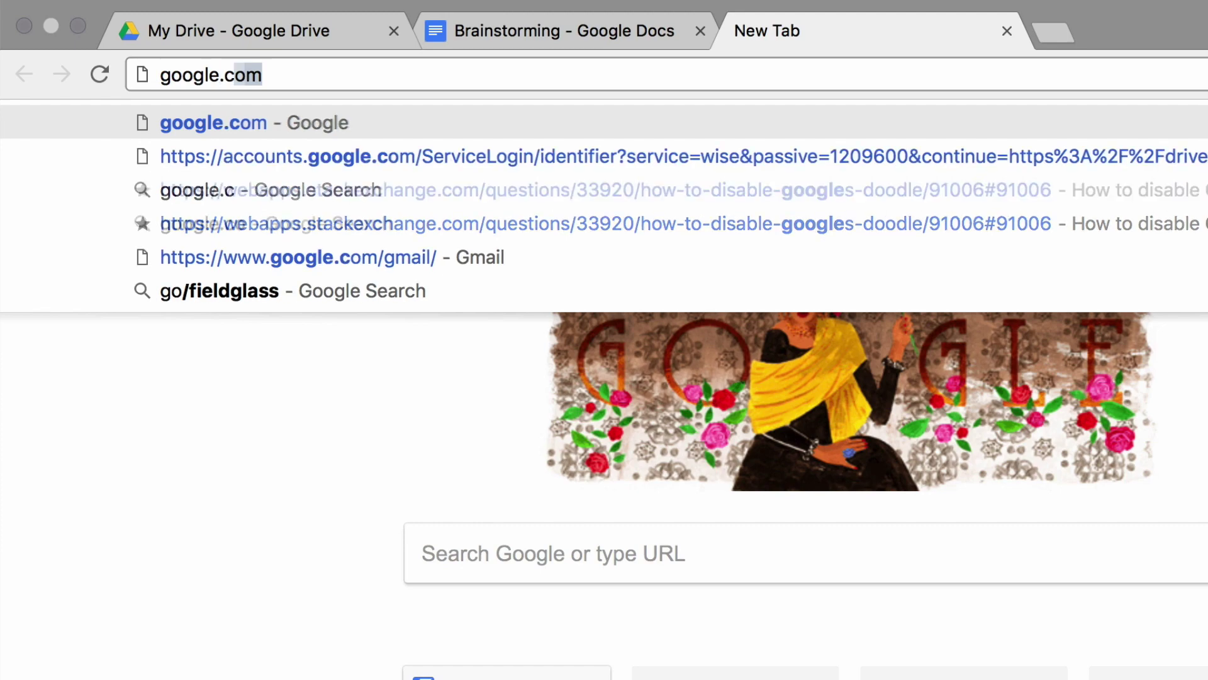
{"action": "key", "text": "Return"}
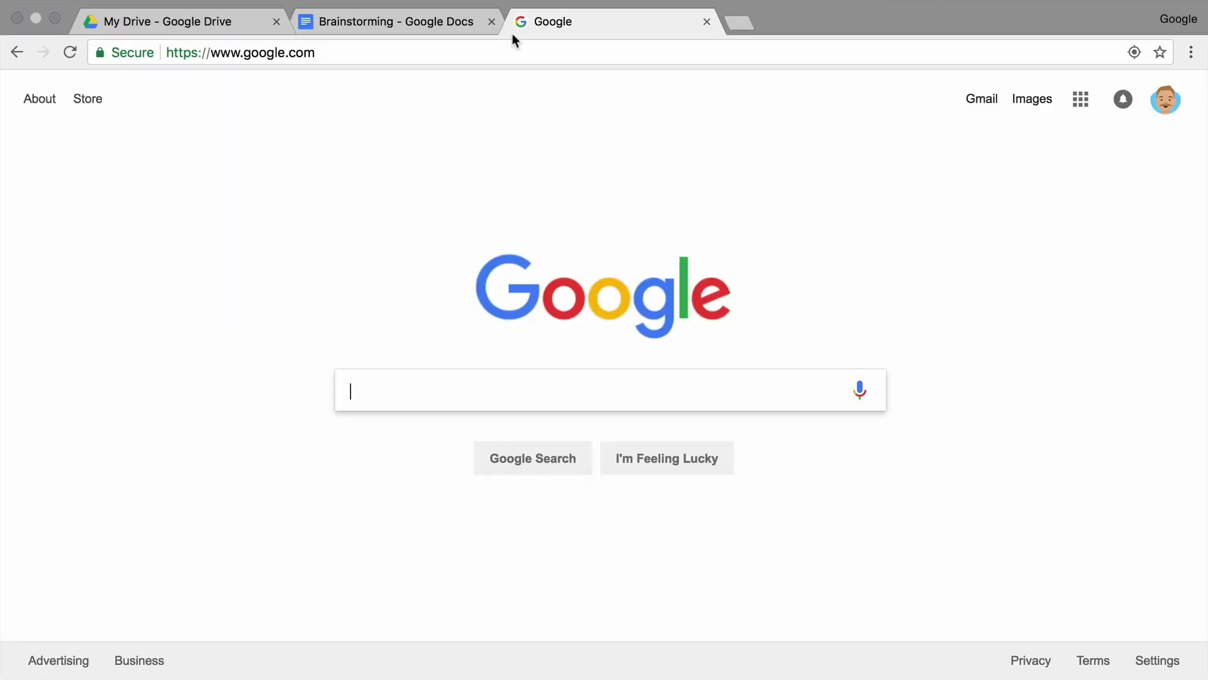
Copy the document's question about how old Helen Keller was when she lost her sight
{"action": "left_click", "coordinate": [482, 25]}
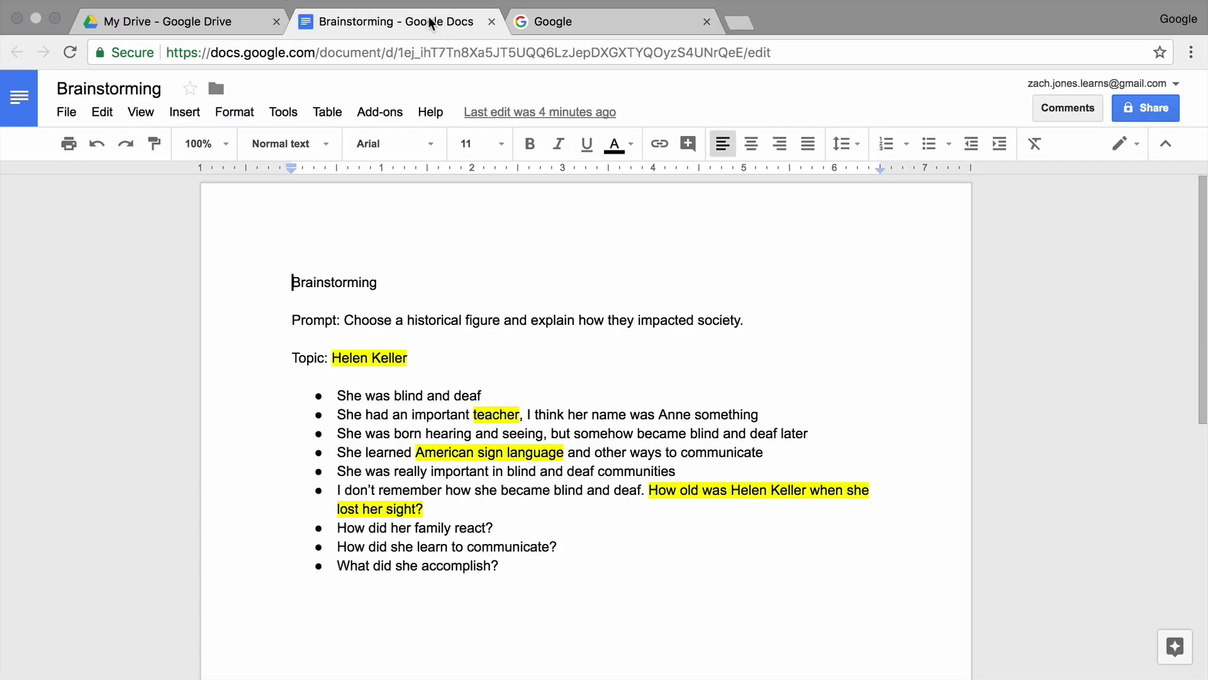
{"action": "left_click_drag", "start_coordinate": [439, 509], "coordinate": [649, 492]}
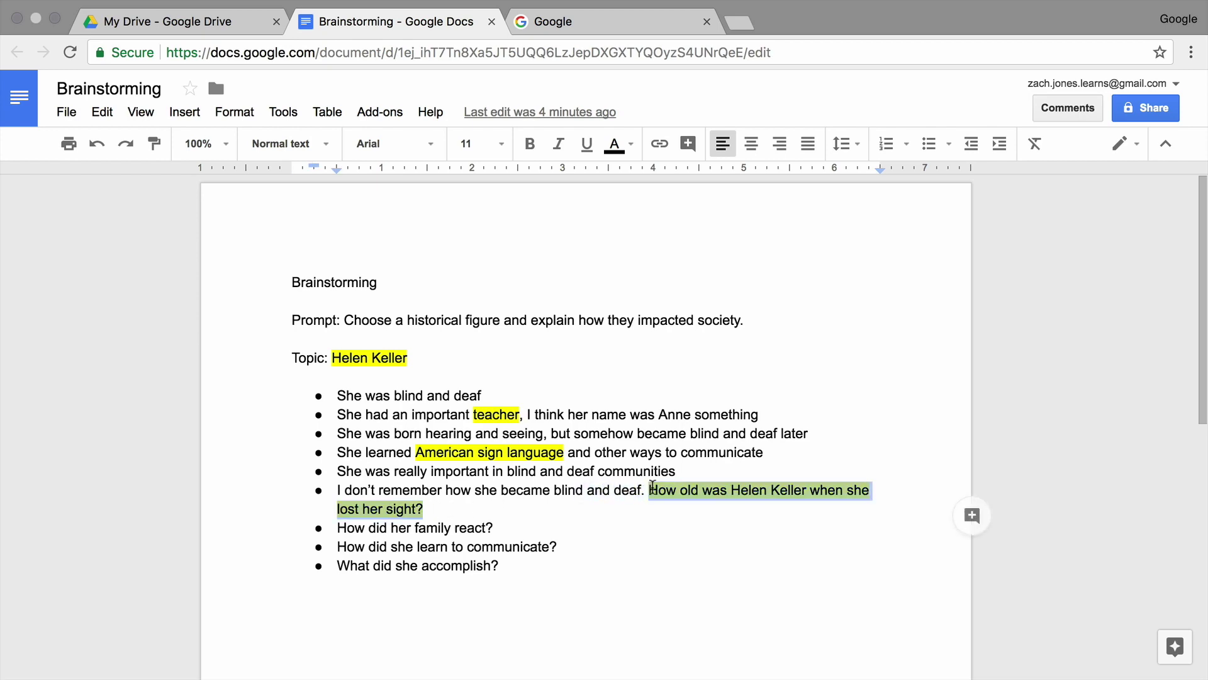
{"action": "right_click", "coordinate": [672, 493]}
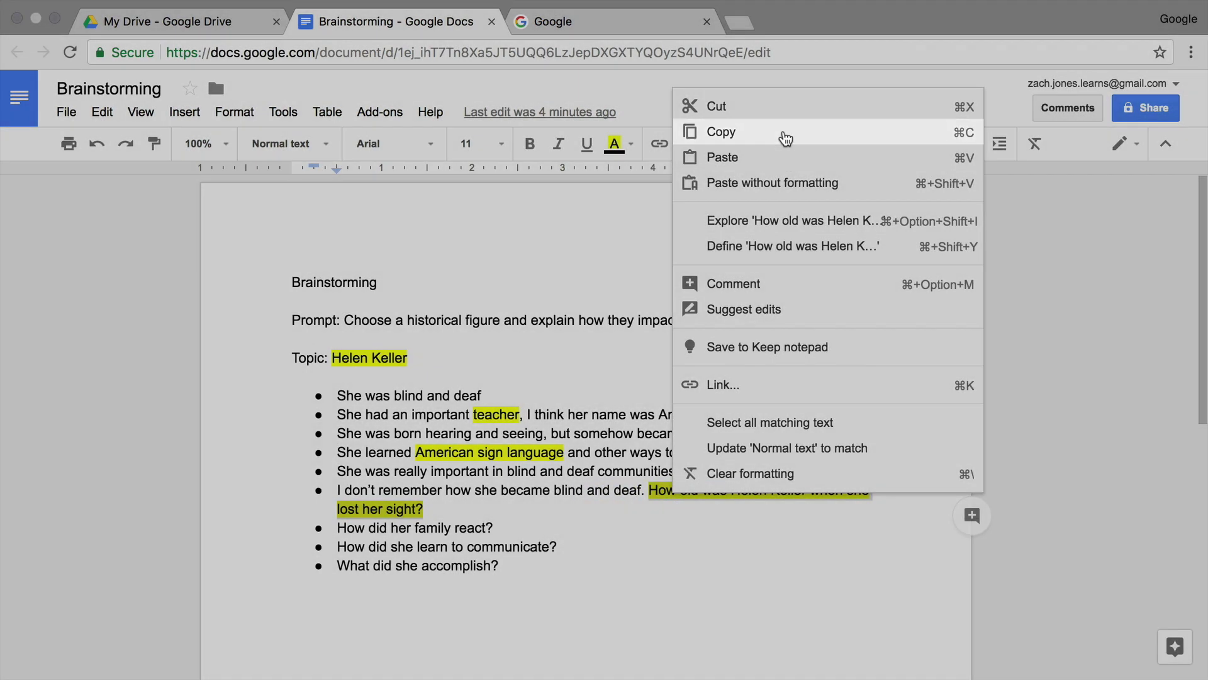
{"action": "left_click", "coordinate": [786, 133]}
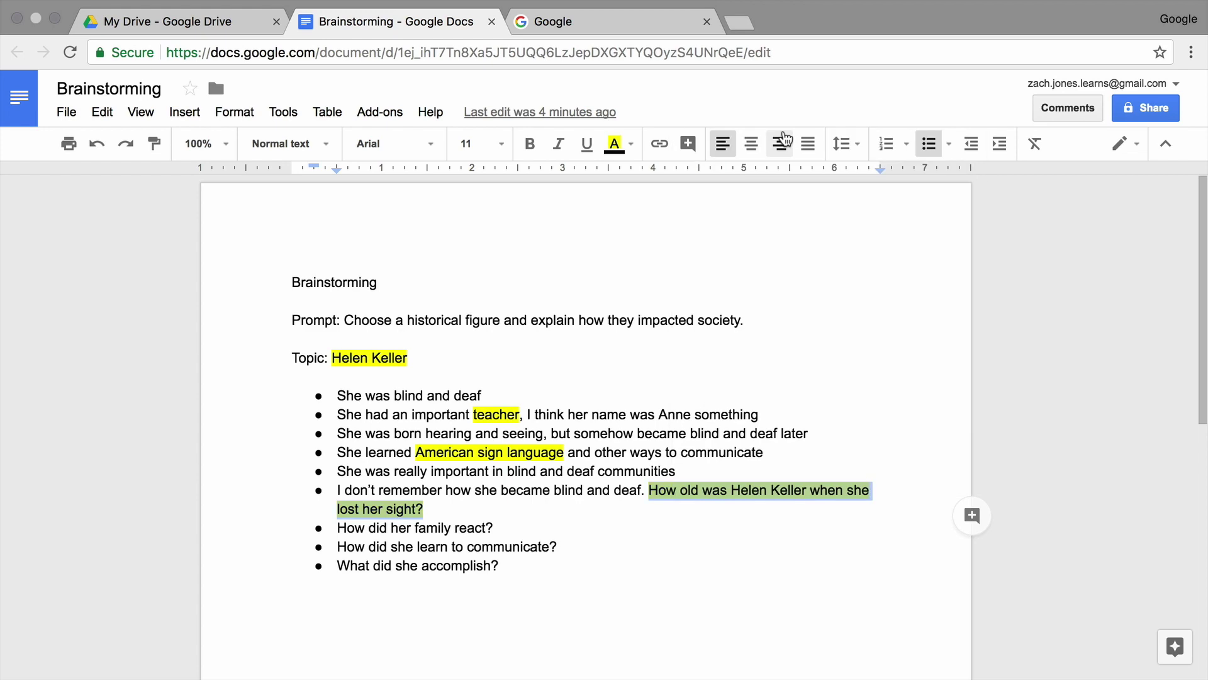
{"action": "left_click", "coordinate": [669, 22]}
Search Google for the pasted Helen Keller question and scroll to the Wikipedia result
{"action": "right_click", "coordinate": [658, 387]}
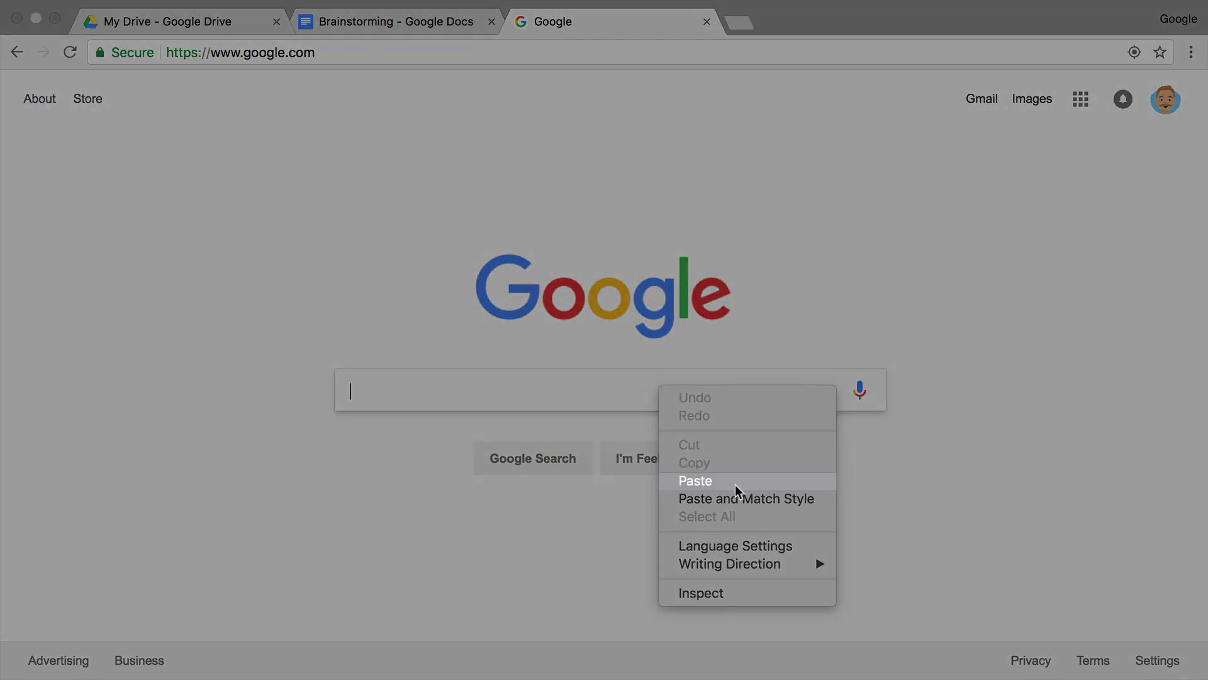
{"action": "left_click", "coordinate": [734, 486]}
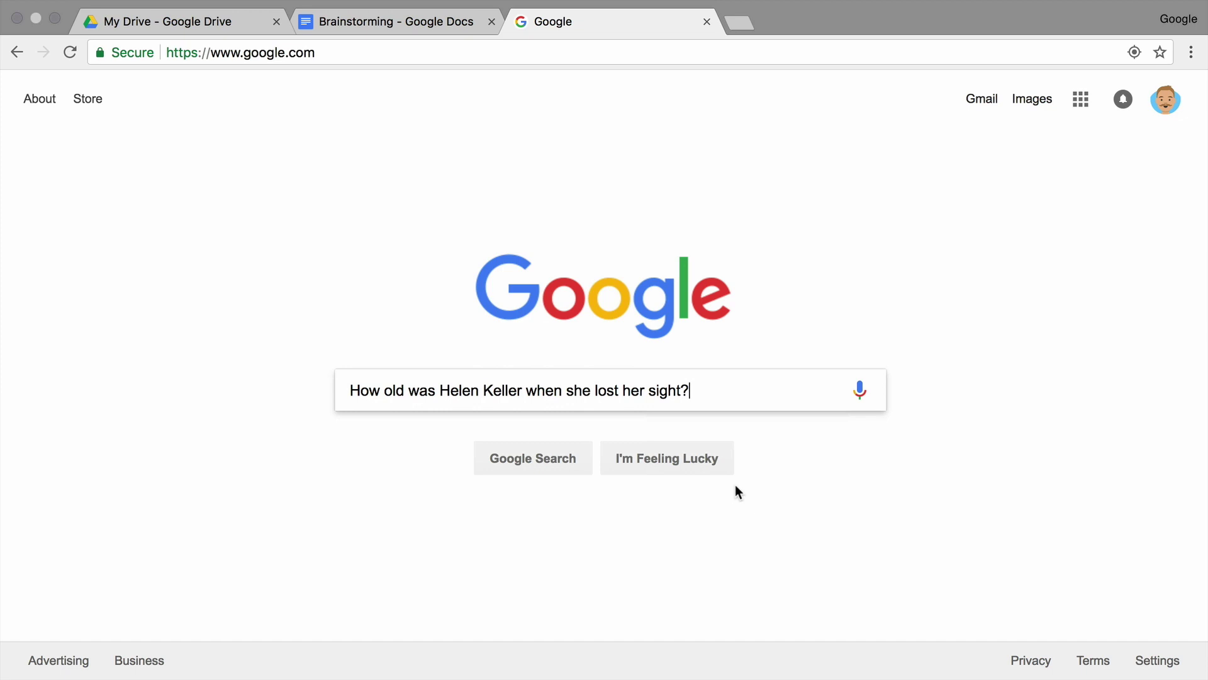
{"action": "key", "text": "Return"}
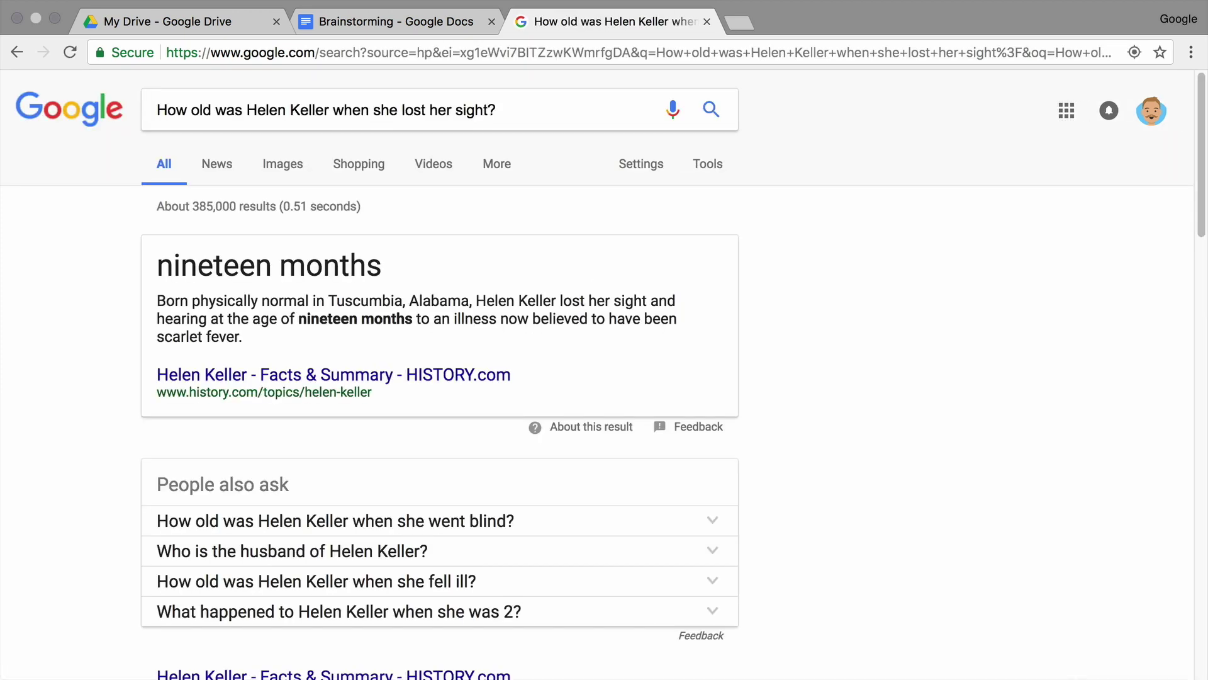
{"action": "scroll", "coordinate": [847, 462], "scroll_direction": "down", "scroll_amount": 15}
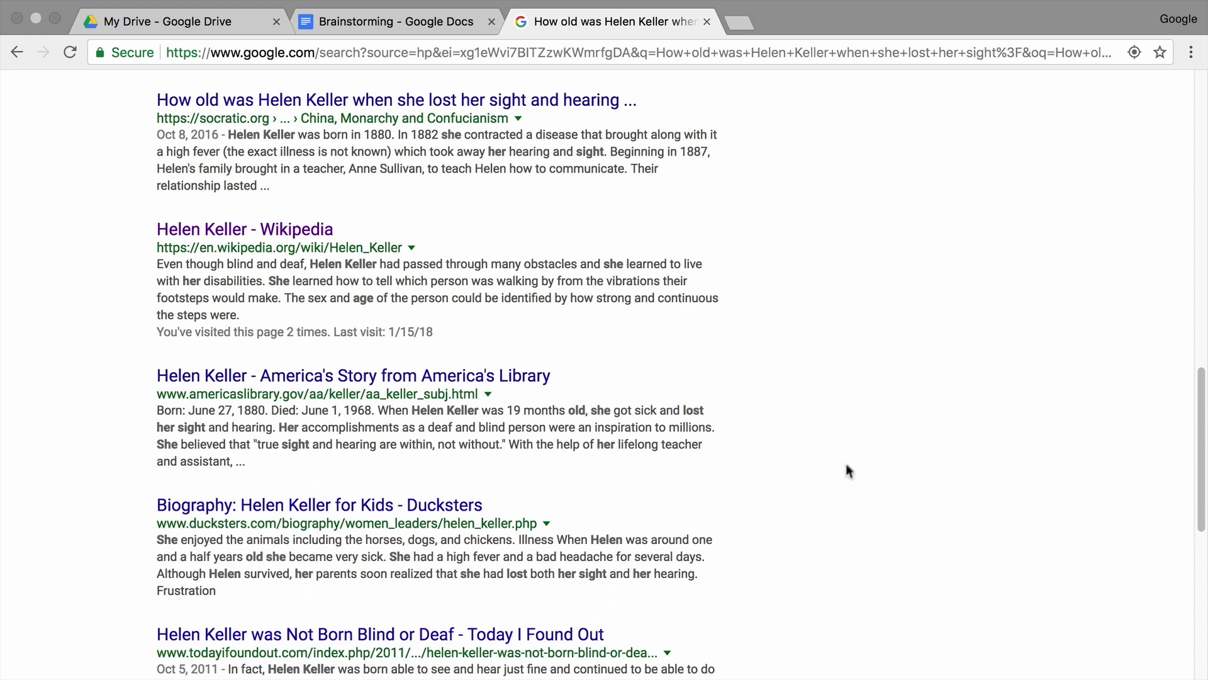
Open the 'Helen Keller - Wikipedia' result and read down through Early childhood and illness
{"action": "left_click", "coordinate": [280, 231]}
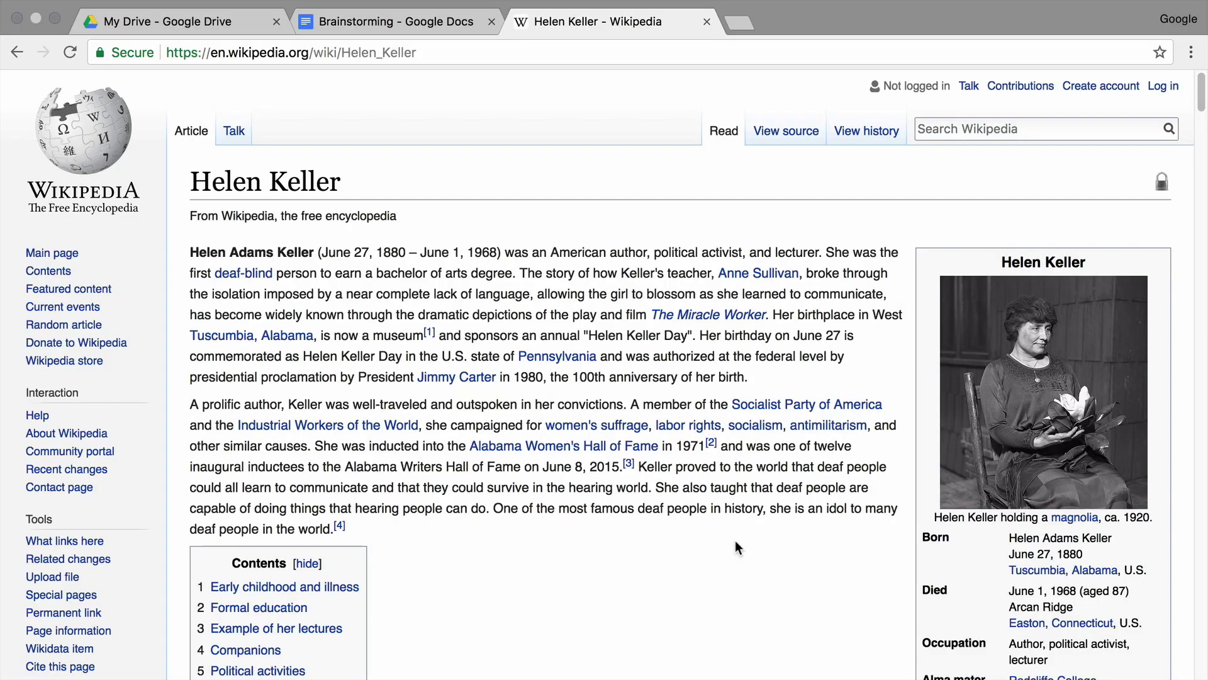
{"action": "scroll", "coordinate": [736, 542], "scroll_direction": "down", "scroll_amount": 5}
{"action": "scroll", "coordinate": [737, 546], "scroll_direction": "down", "scroll_amount": 10}
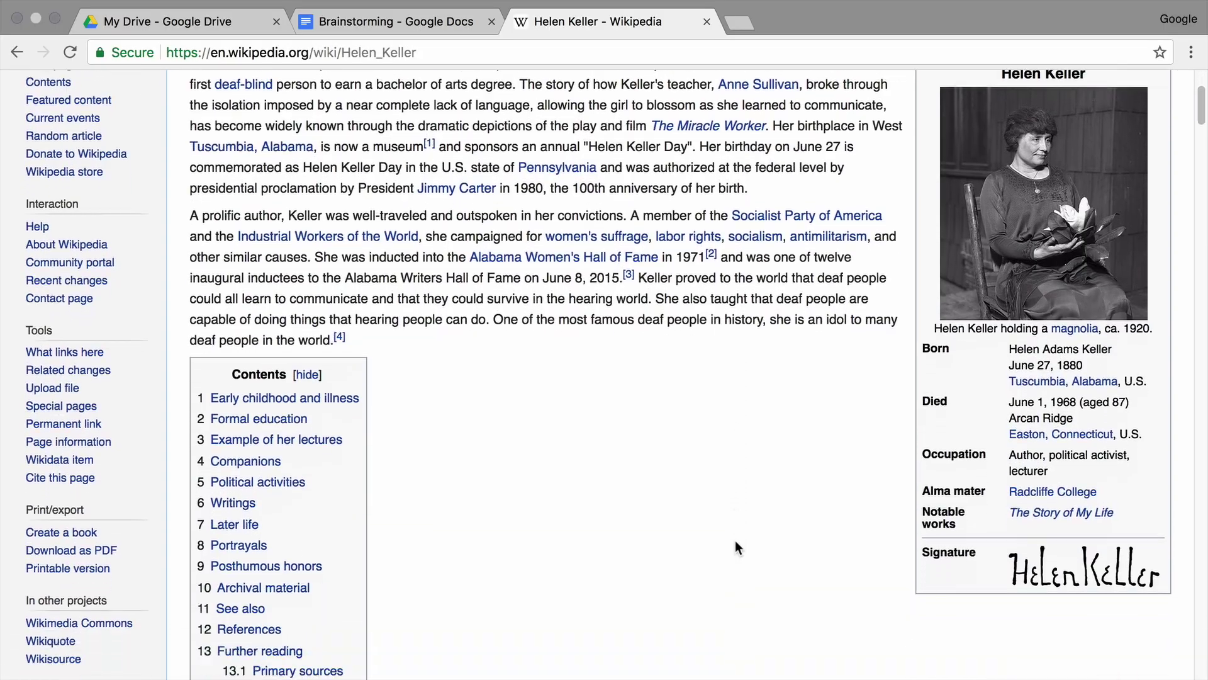
{"action": "scroll", "coordinate": [734, 540], "scroll_direction": "down", "scroll_amount": 5}
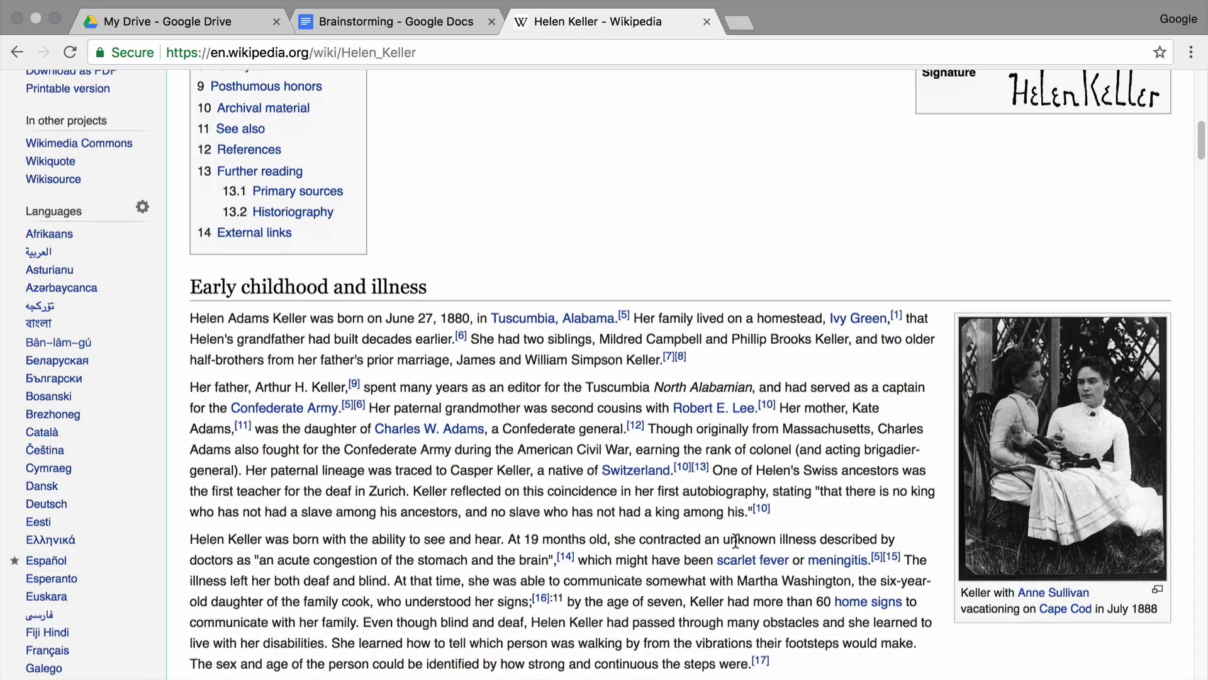
{"action": "scroll", "coordinate": [735, 541], "scroll_direction": "down", "scroll_amount": 5}
{"action": "scroll", "coordinate": [735, 541], "scroll_direction": "down", "scroll_amount": 7}
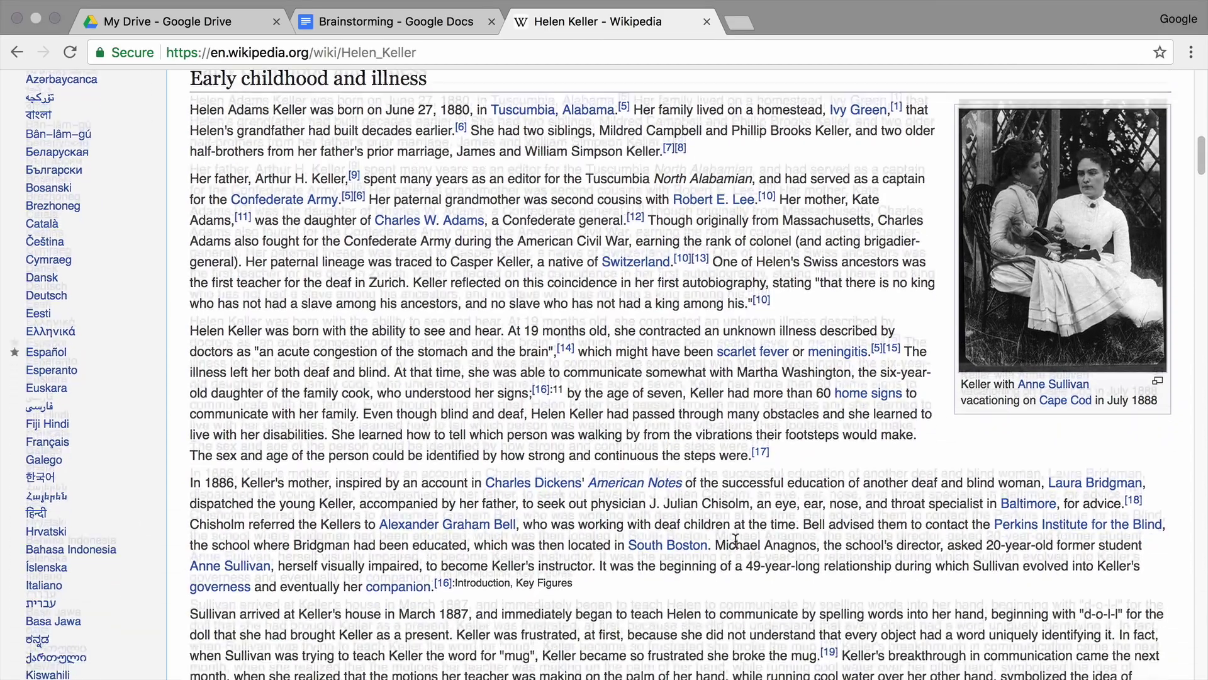
{"action": "scroll", "coordinate": [735, 540], "scroll_direction": "down", "scroll_amount": 7}
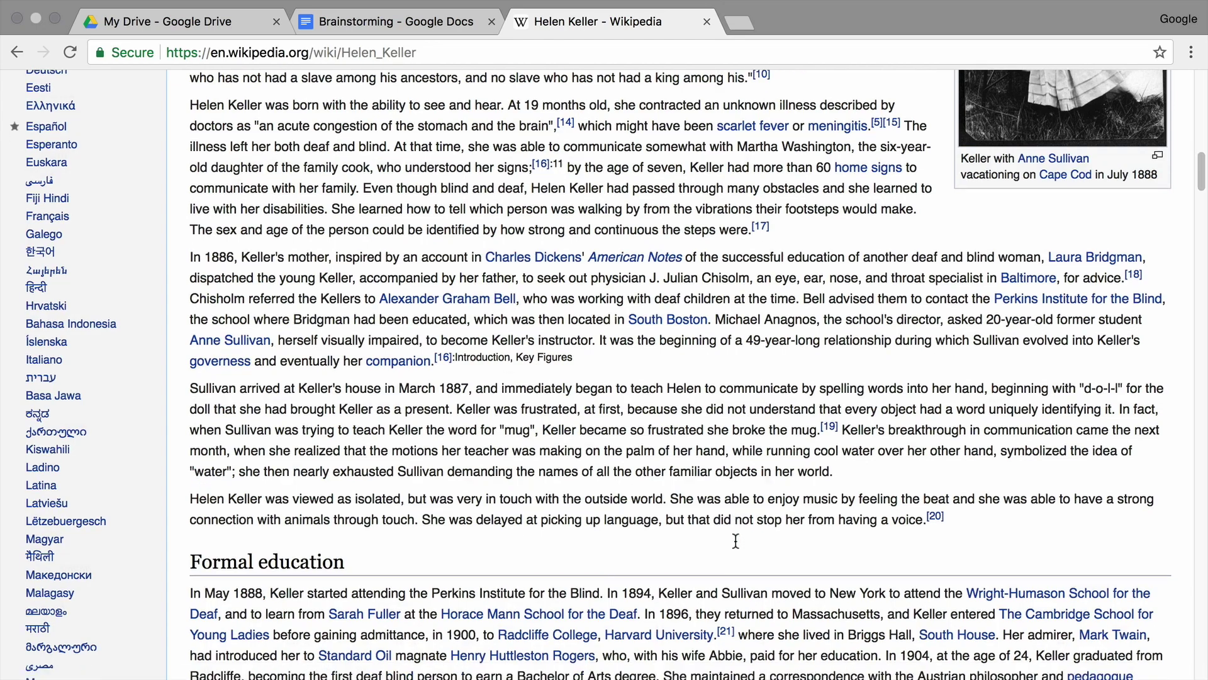
{"action": "scroll", "coordinate": [735, 541], "scroll_direction": "down", "scroll_amount": 6}
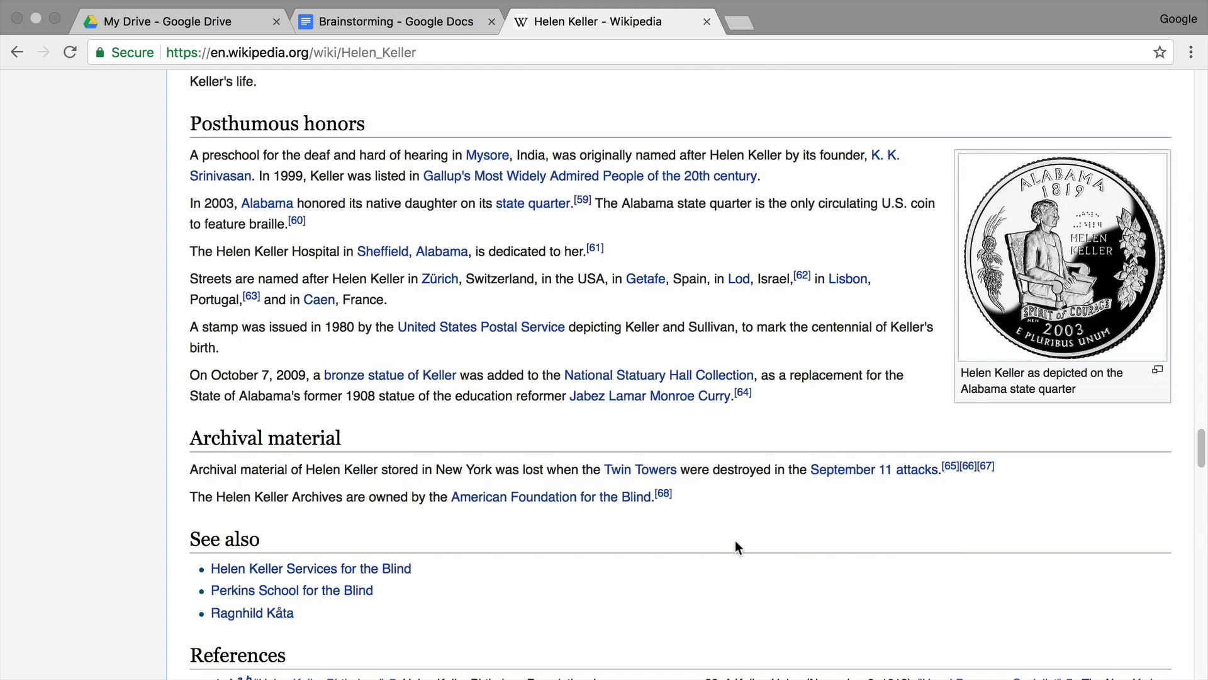
Scroll the Helen Keller article down to its References list
{"action": "scroll", "coordinate": [735, 540], "scroll_direction": "down", "scroll_amount": 10}
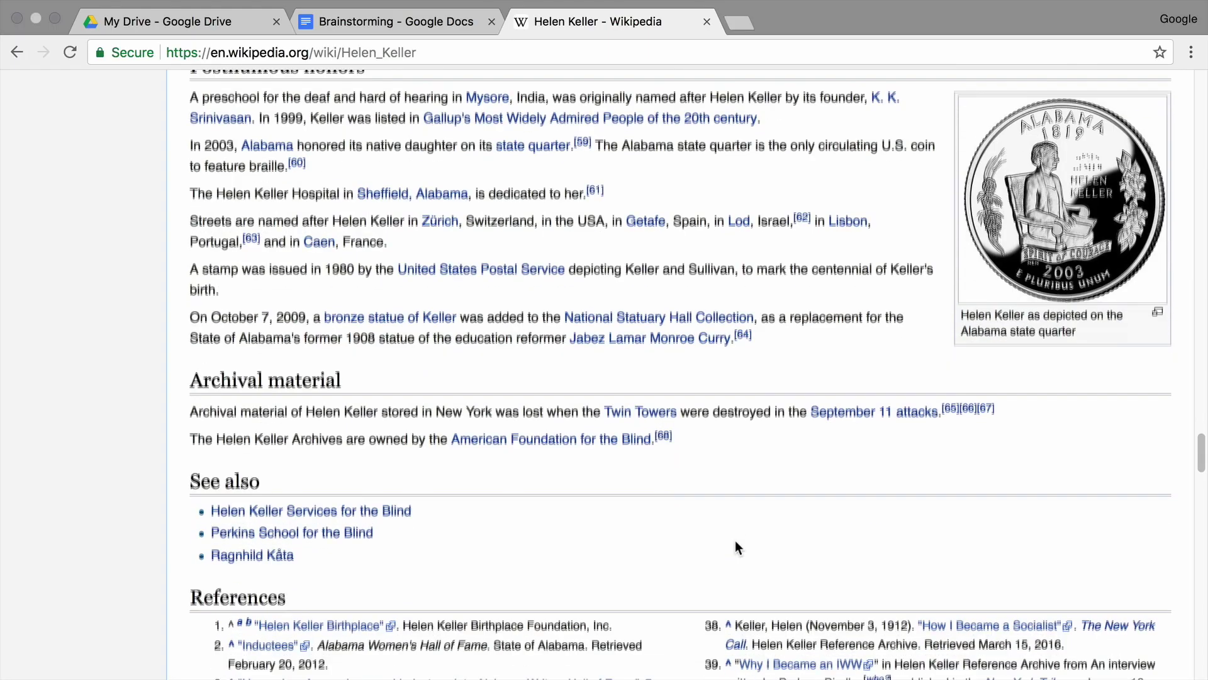
{"action": "scroll", "coordinate": [738, 546], "scroll_direction": "down", "scroll_amount": 2}
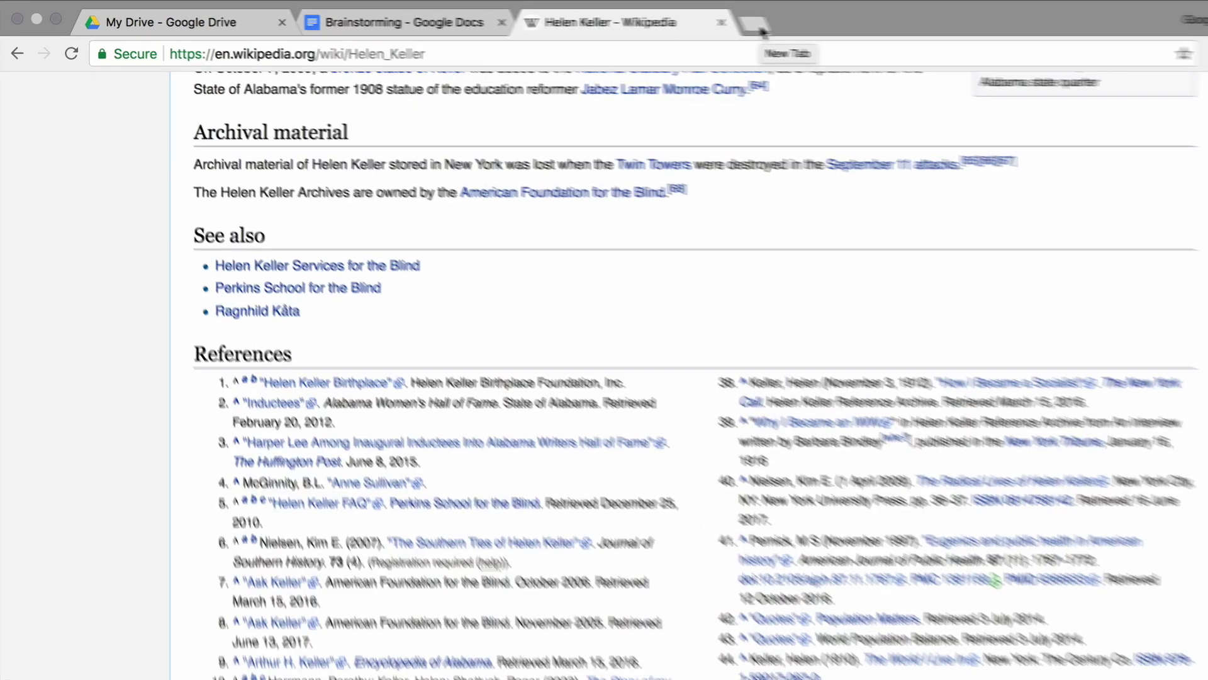
Search Google Scholar for 'Helen Keller' in a new tab
{"action": "left_click", "coordinate": [745, 25]}
{"action": "type", "text": "scho"}
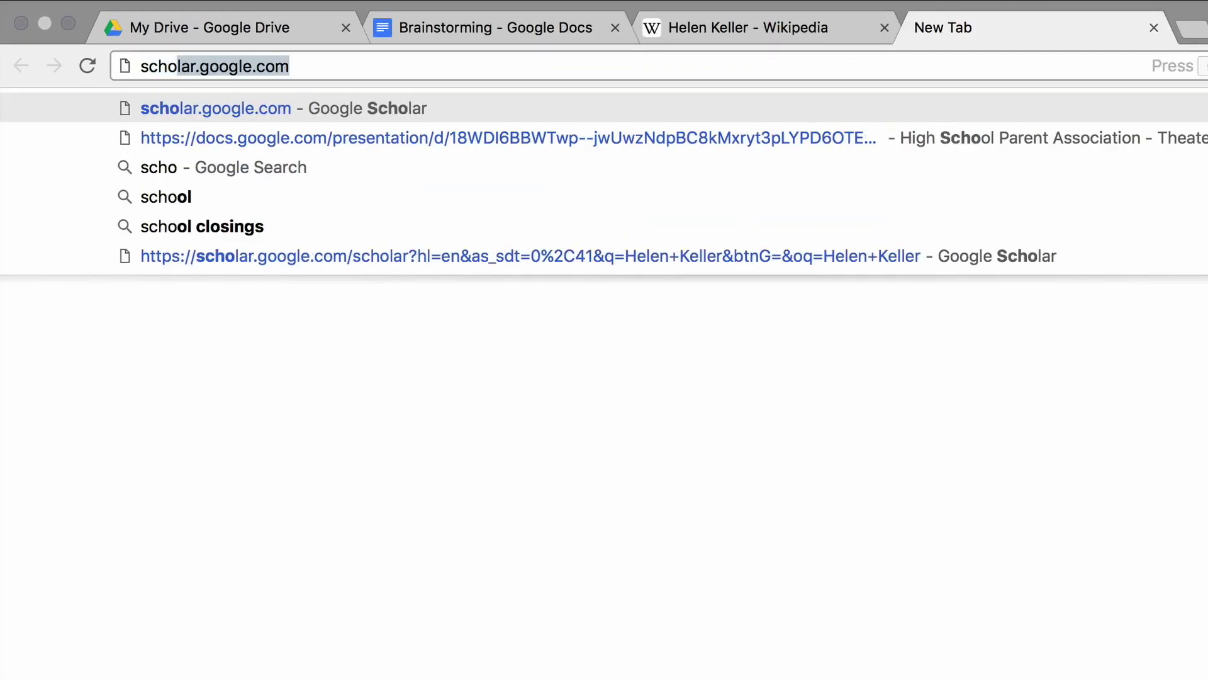
{"action": "type", "text": "lar.google"}
{"action": "key", "text": "Return"}
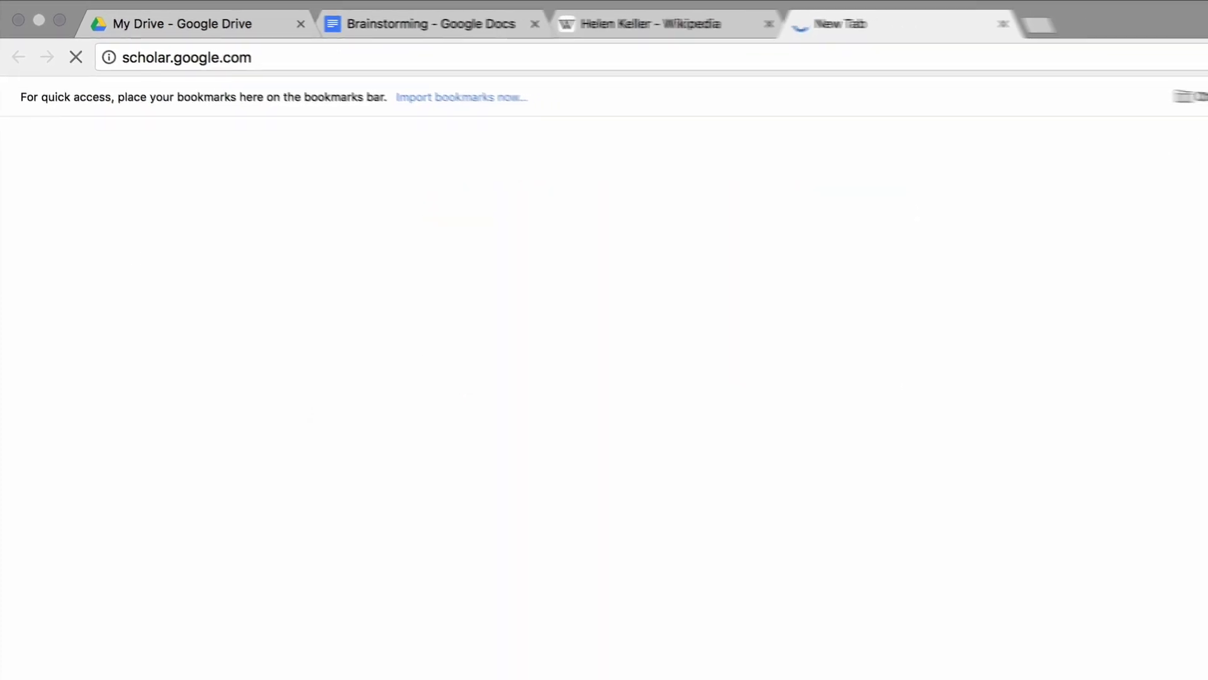
{"action": "type", "text": "Helen Kel"}
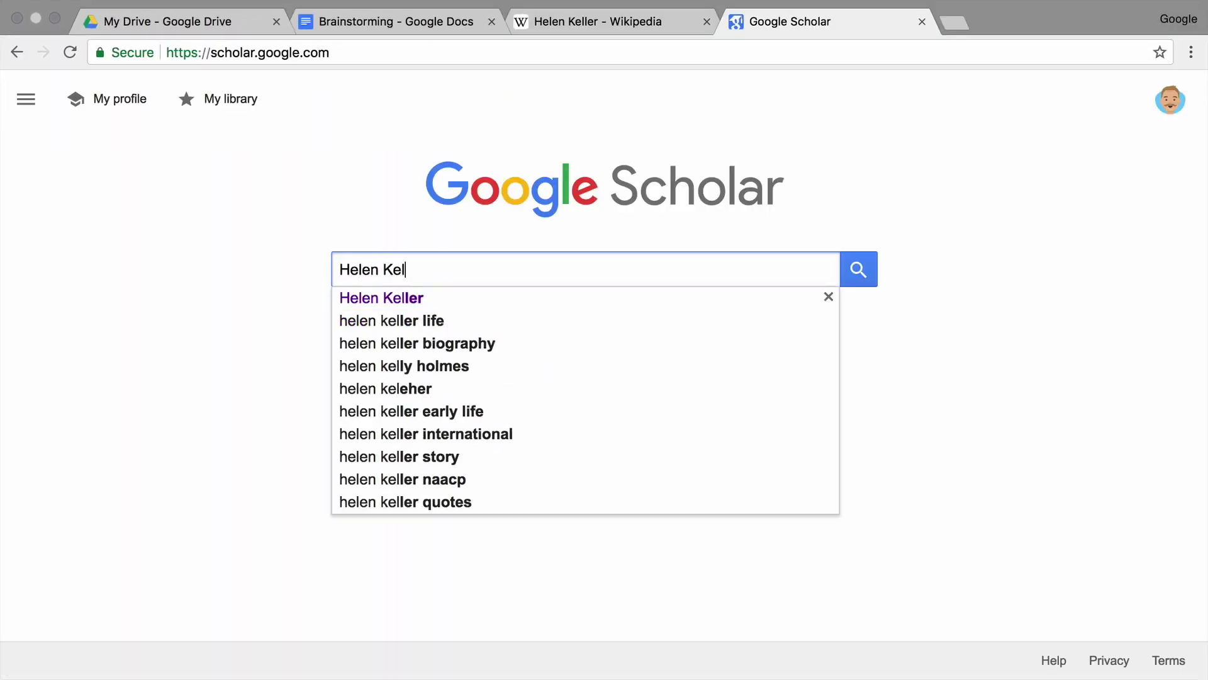
{"action": "type", "text": "ler"}
{"action": "key", "text": "Return"}
Open 'The Story of My Life' from the Scholar results
{"action": "scroll", "coordinate": [821, 308], "scroll_direction": "down", "scroll_amount": 10}
{"action": "scroll", "coordinate": [822, 308], "scroll_direction": "down", "scroll_amount": 3}
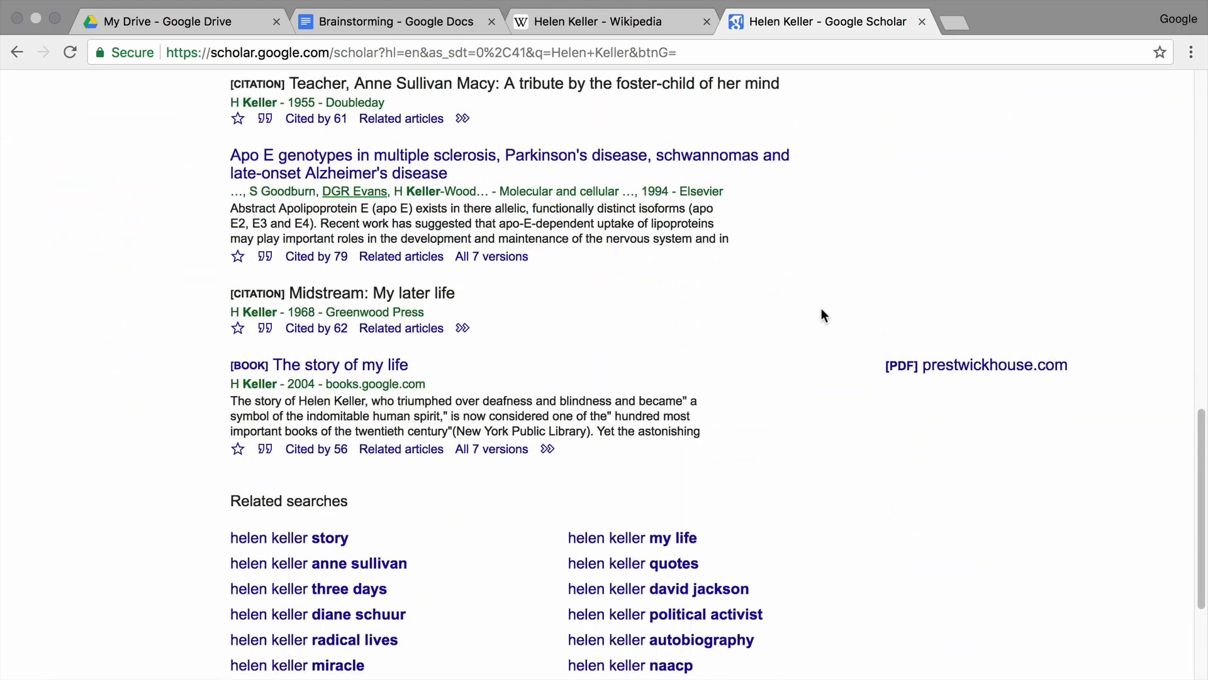
{"action": "left_click", "coordinate": [368, 368]}
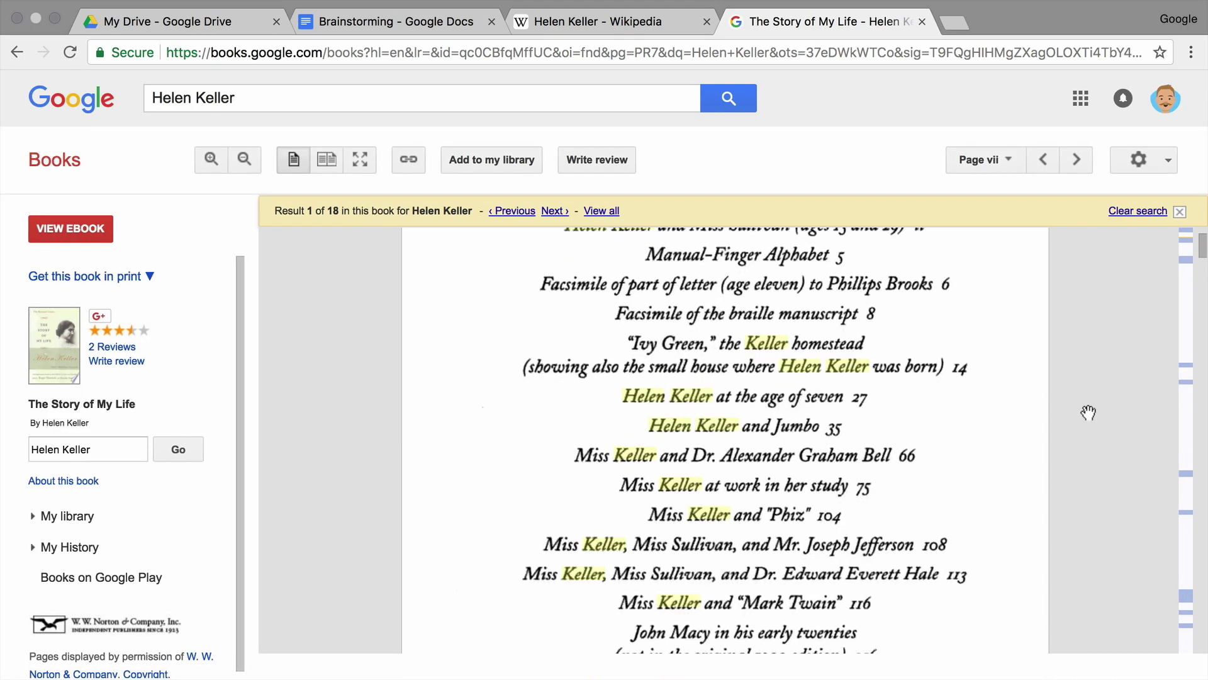
Read the foreword pages of The Story of My Life, then return to the Wikipedia tab
{"action": "scroll", "coordinate": [1089, 412], "scroll_direction": "down", "scroll_amount": 10}
{"action": "scroll", "coordinate": [1089, 412], "scroll_direction": "down", "scroll_amount": 10}
{"action": "scroll", "coordinate": [1088, 412], "scroll_direction": "down", "scroll_amount": 10}
{"action": "scroll", "coordinate": [1089, 412], "scroll_direction": "down", "scroll_amount": 3}
{"action": "scroll", "coordinate": [1089, 412], "scroll_direction": "up", "scroll_amount": 5}
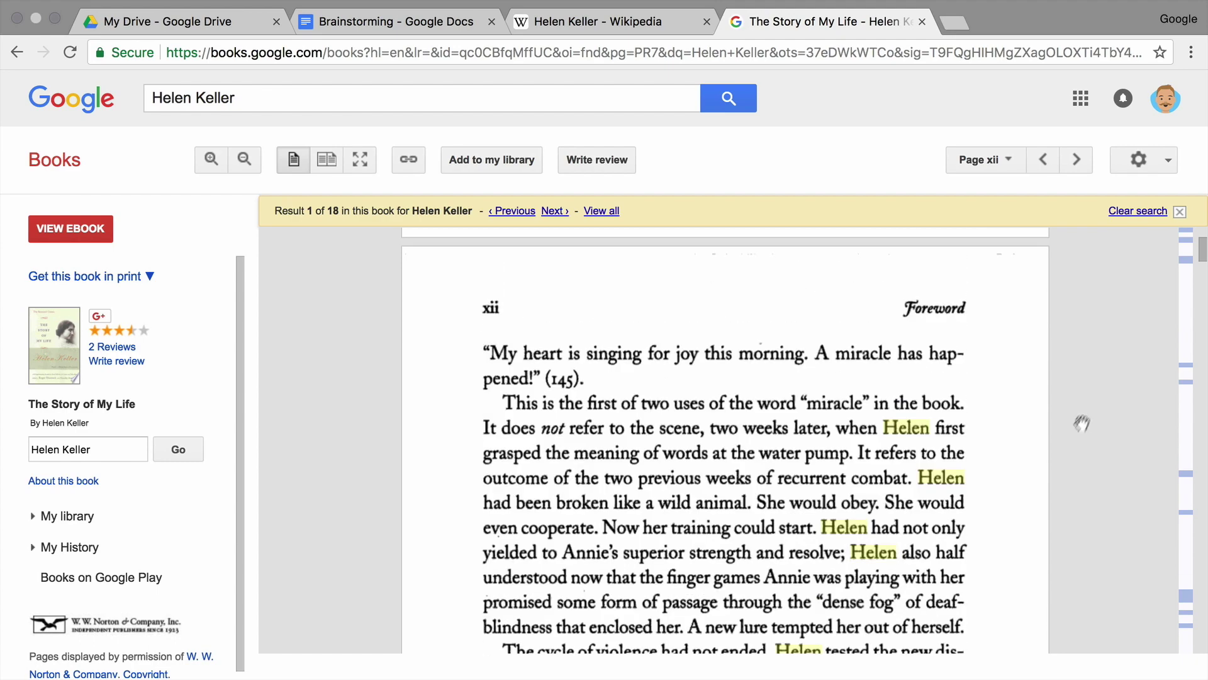
{"action": "left_click", "coordinate": [640, 21]}
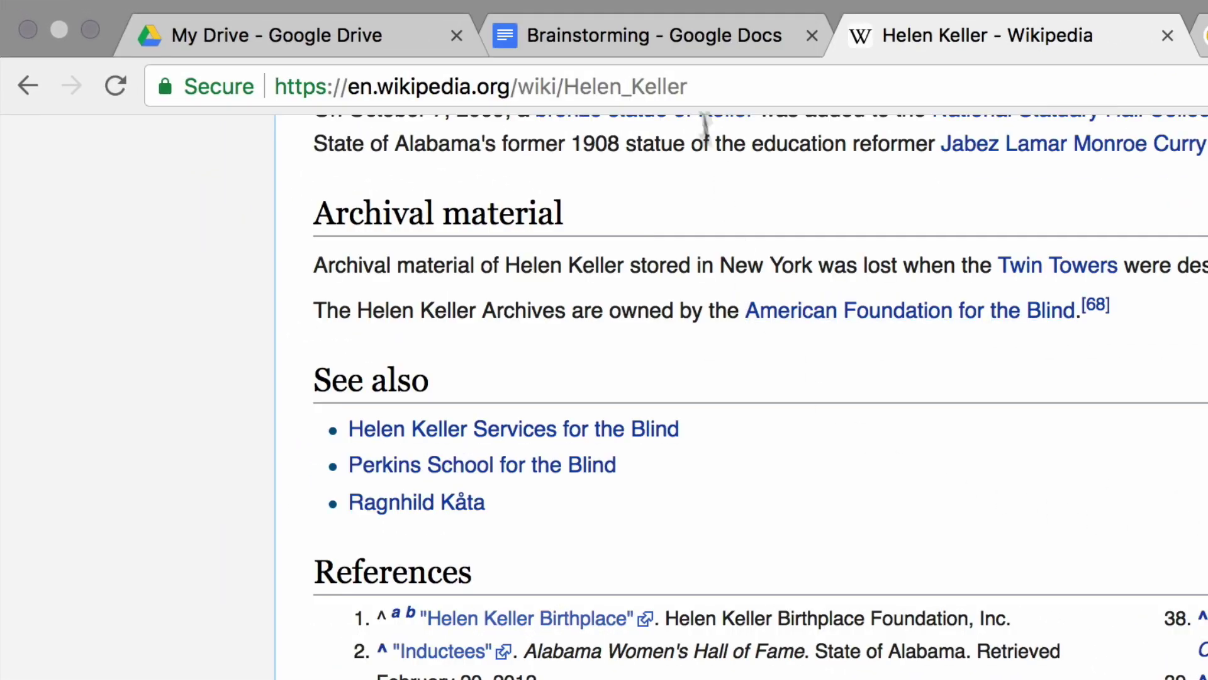
Copy the Helen Keller Wikipedia article's URL from the address bar
{"action": "left_click", "coordinate": [690, 86]}
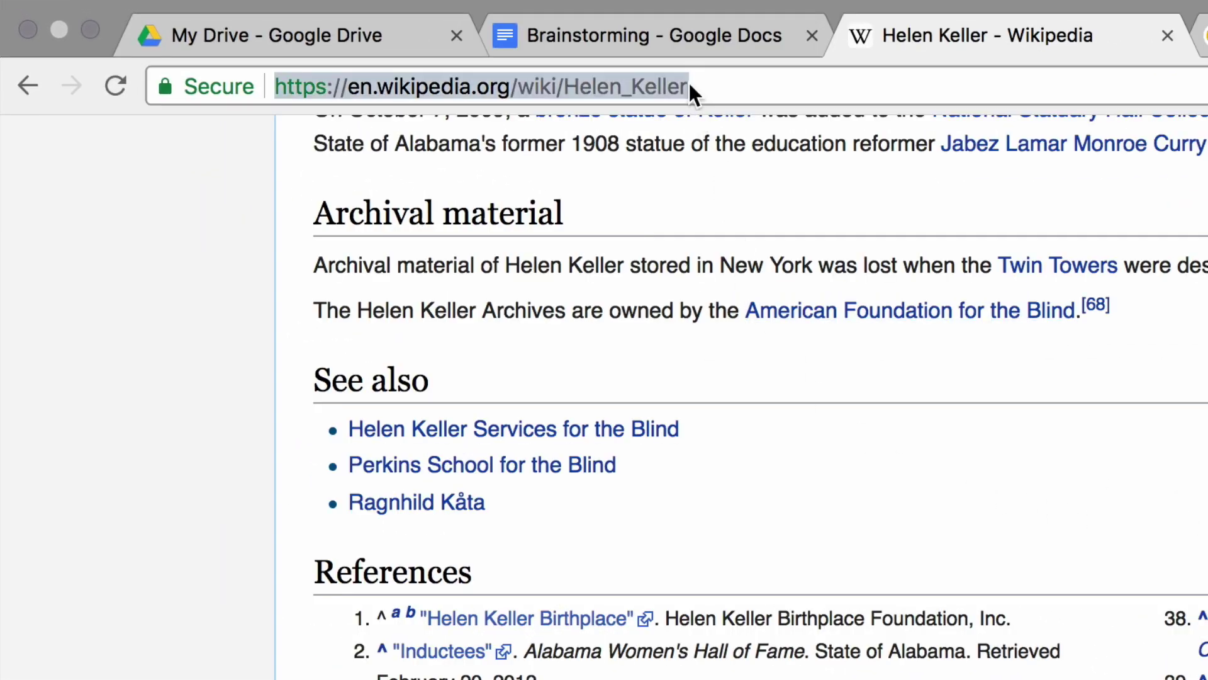
{"action": "right_click", "coordinate": [688, 83]}
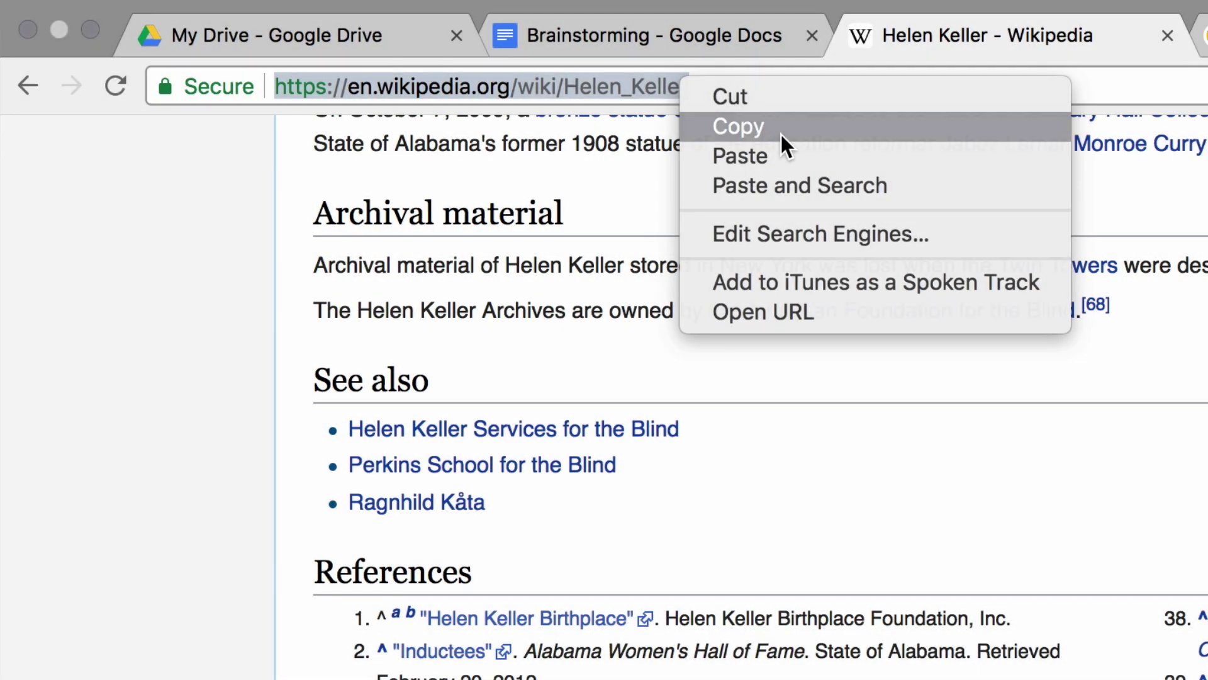
{"action": "left_click", "coordinate": [780, 134]}
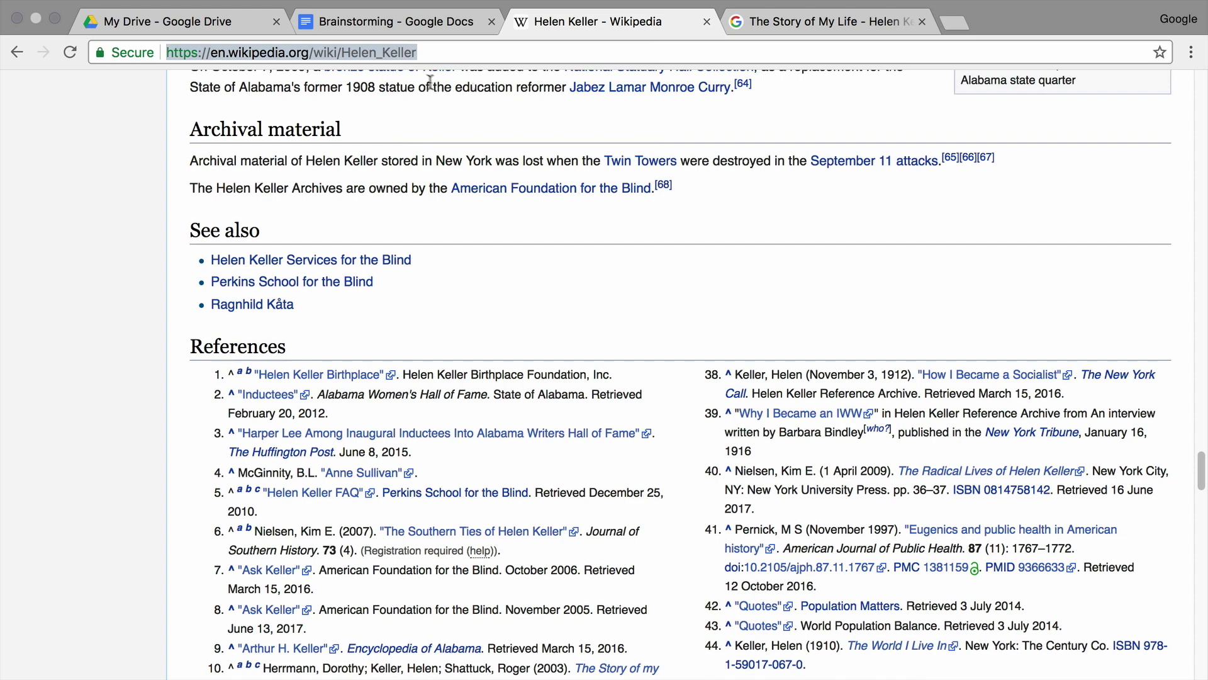
Add a 'Sources' line after the last bullet in the Brainstorming document
{"action": "left_click", "coordinate": [394, 29]}
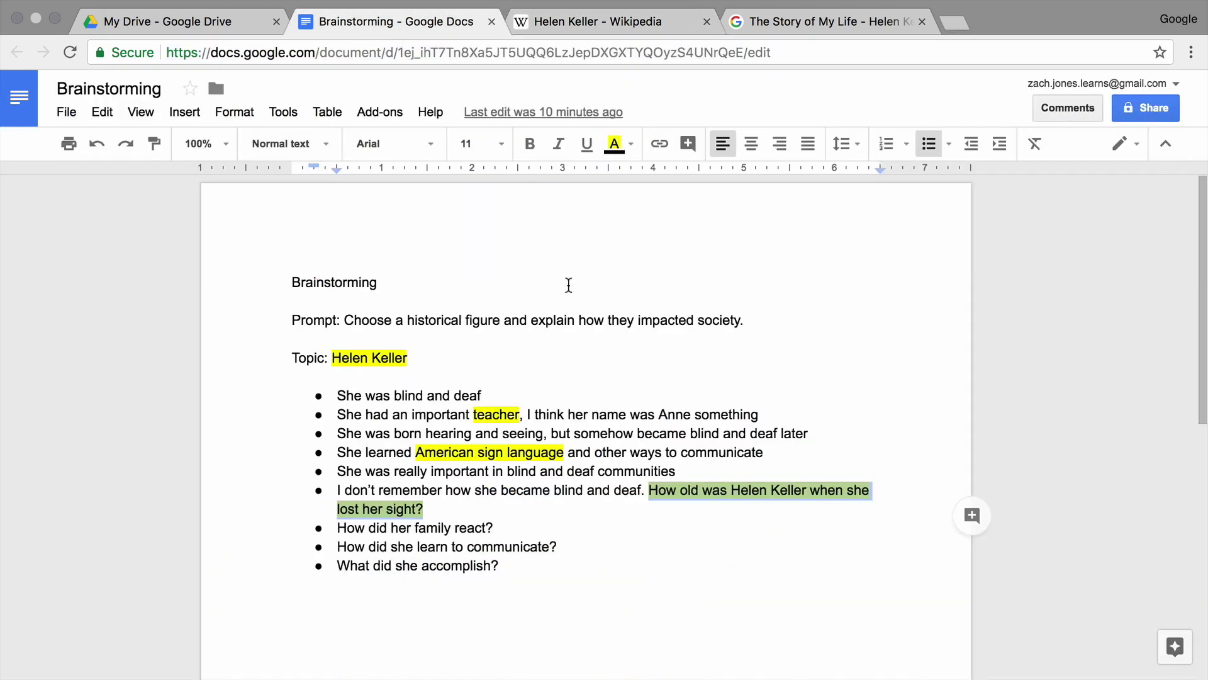
{"action": "scroll", "coordinate": [566, 283], "scroll_direction": "down", "scroll_amount": 3}
{"action": "left_click", "coordinate": [534, 477]}
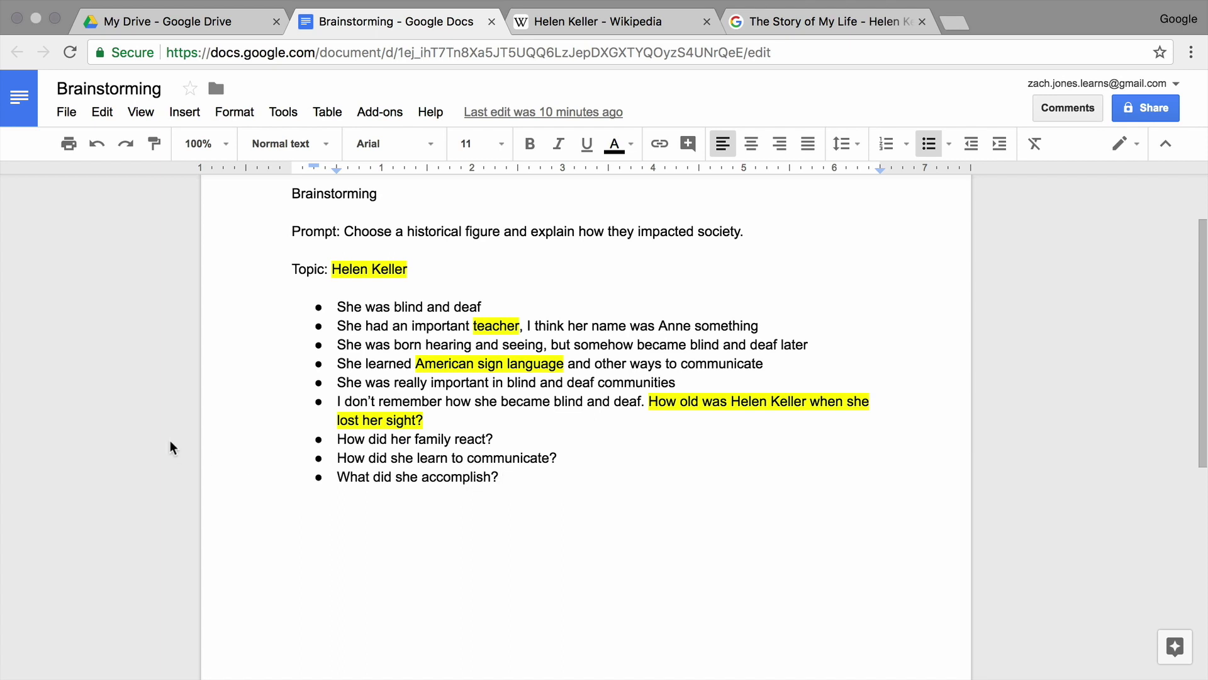
{"action": "key", "text": "Return"}
{"action": "key", "text": "Return"}
{"action": "key", "text": "Return"}
{"action": "type", "text": "Sources"}
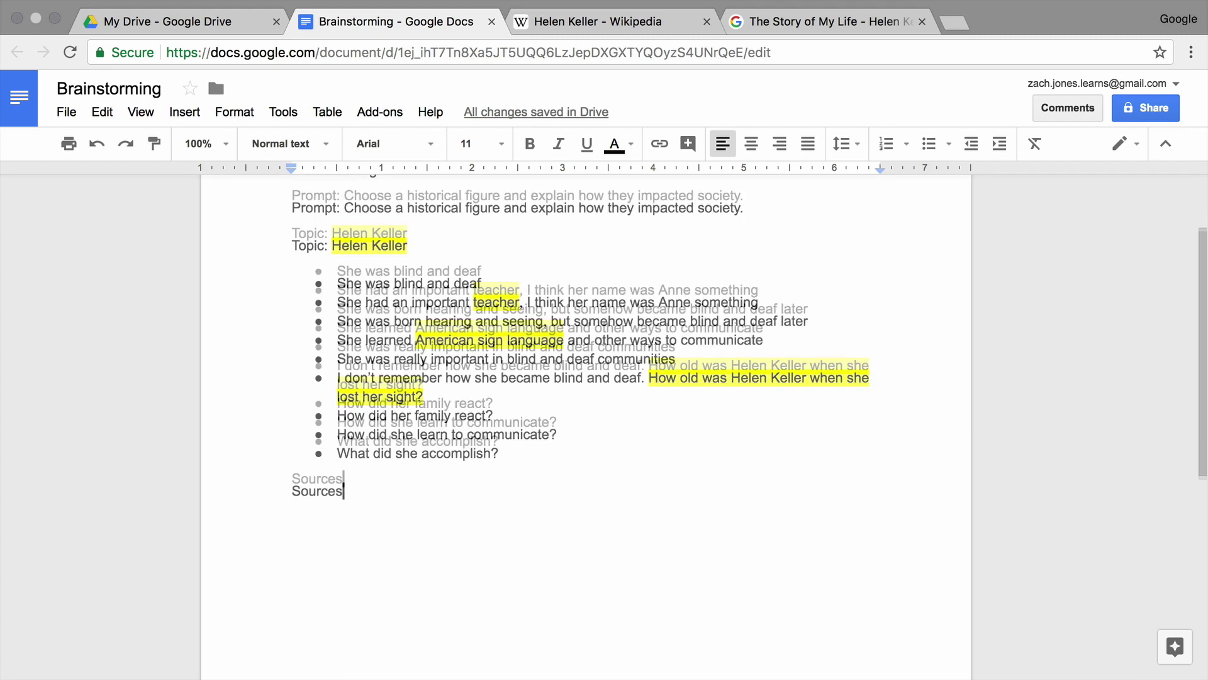
Add the line 'Wikipedia - “Helen Keller” - gives basic information and additional sources' under Sources
{"action": "scroll", "coordinate": [585, 353], "scroll_direction": "down", "scroll_amount": 3}
{"action": "key", "text": "Return"}
{"action": "type", "text": "Wi"}
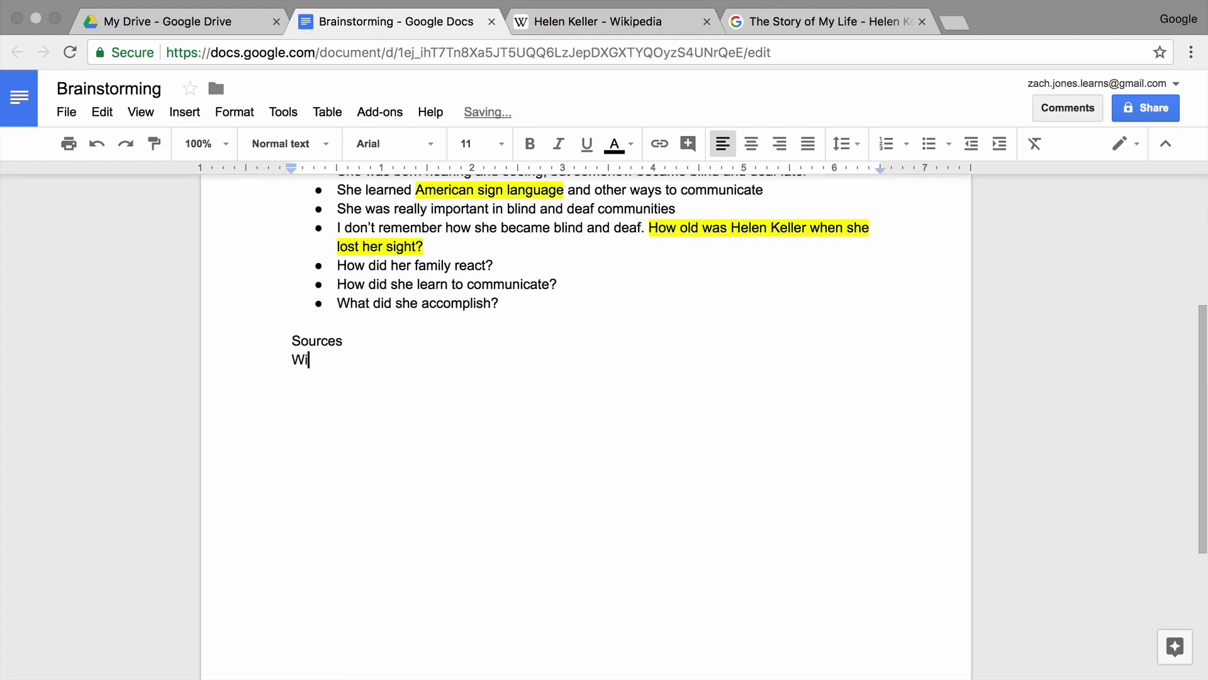
{"action": "type", "text": "kipedia - “Helen Keller"}
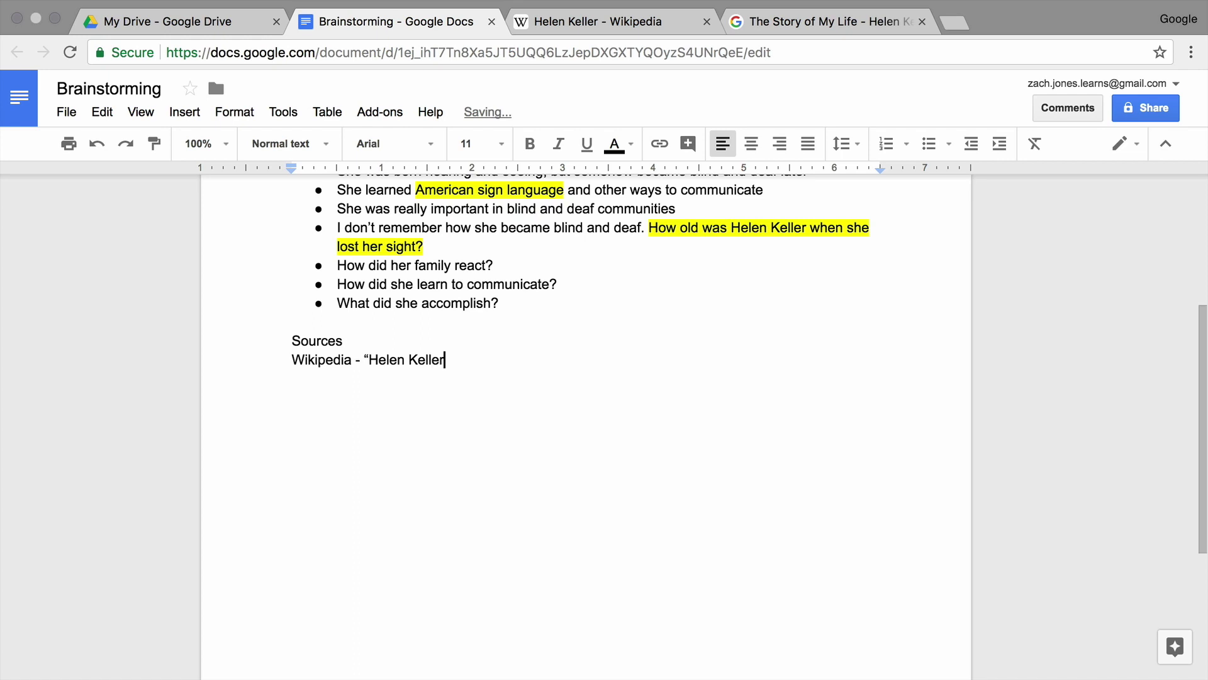
{"action": "type", "text": "” - gives basic informat"}
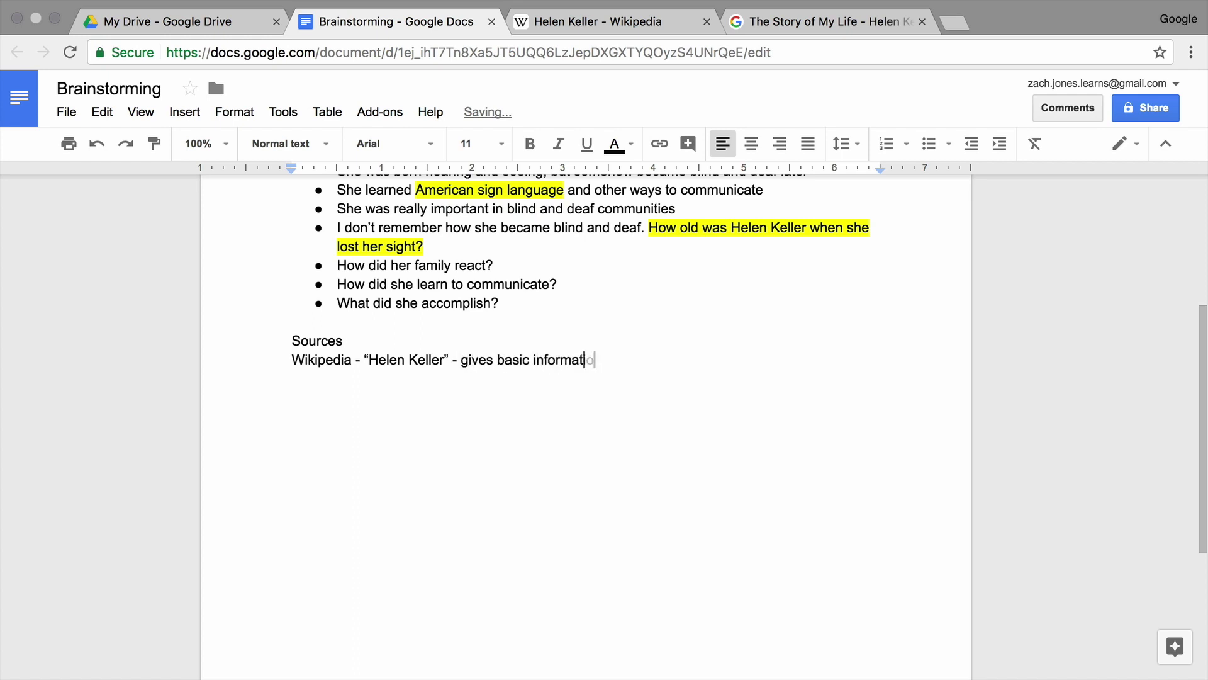
{"action": "type", "text": "ion and additional sources"}
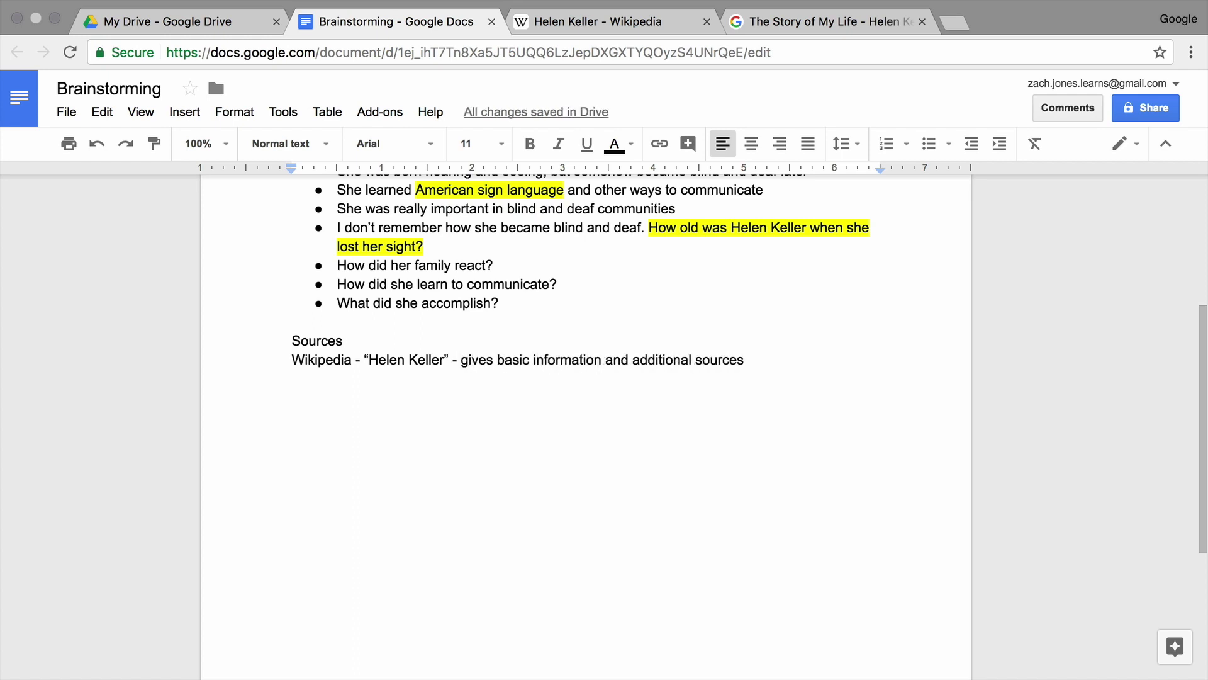
{"action": "left_click", "coordinate": [352, 360]}
{"action": "left_click_drag", "start_coordinate": [317, 362], "coordinate": [292, 362]}
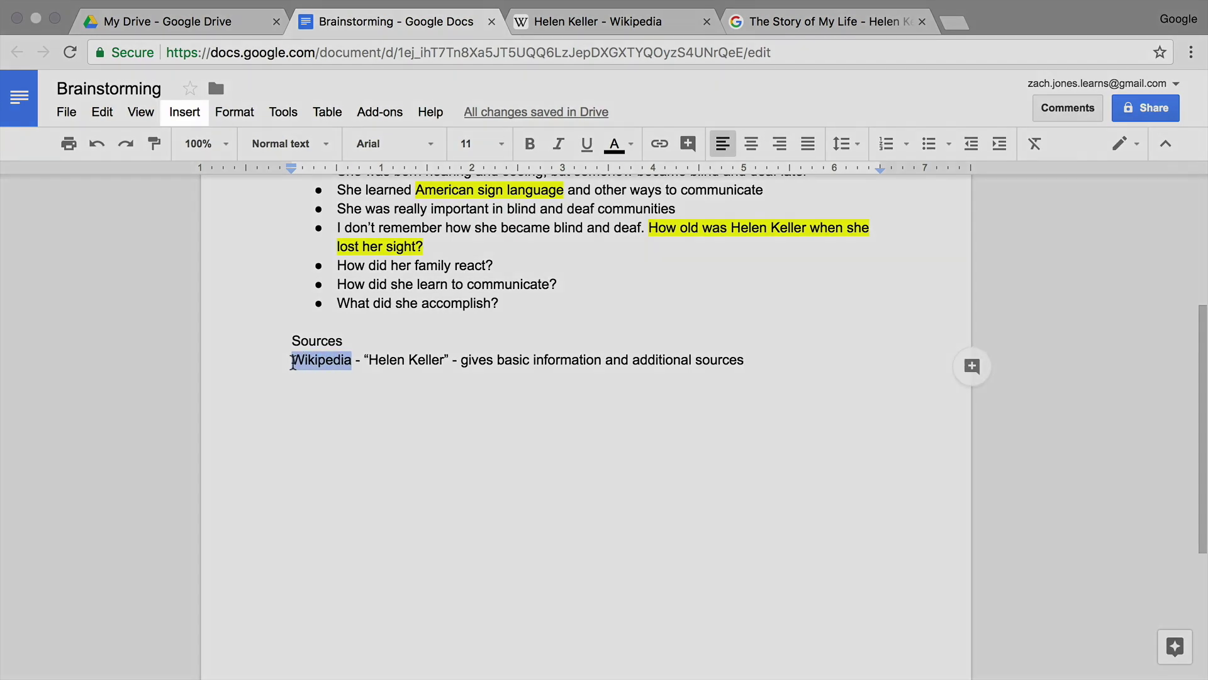
{"action": "left_click", "coordinate": [201, 117]}
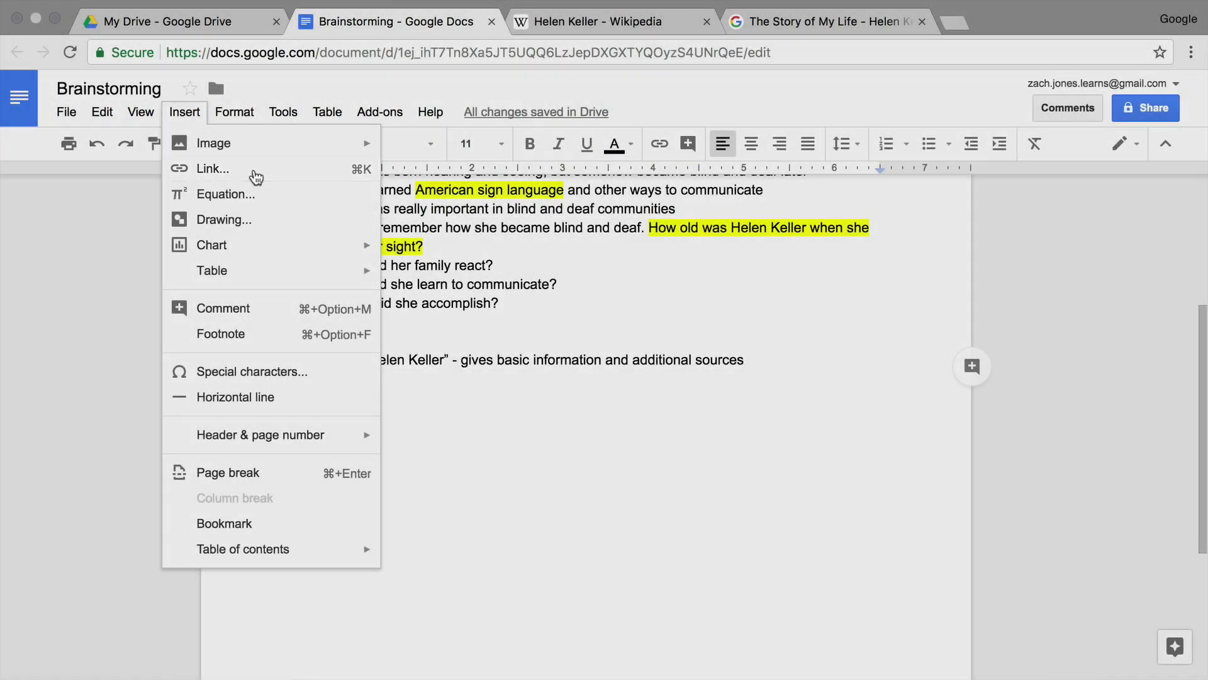
{"action": "left_click", "coordinate": [256, 173]}
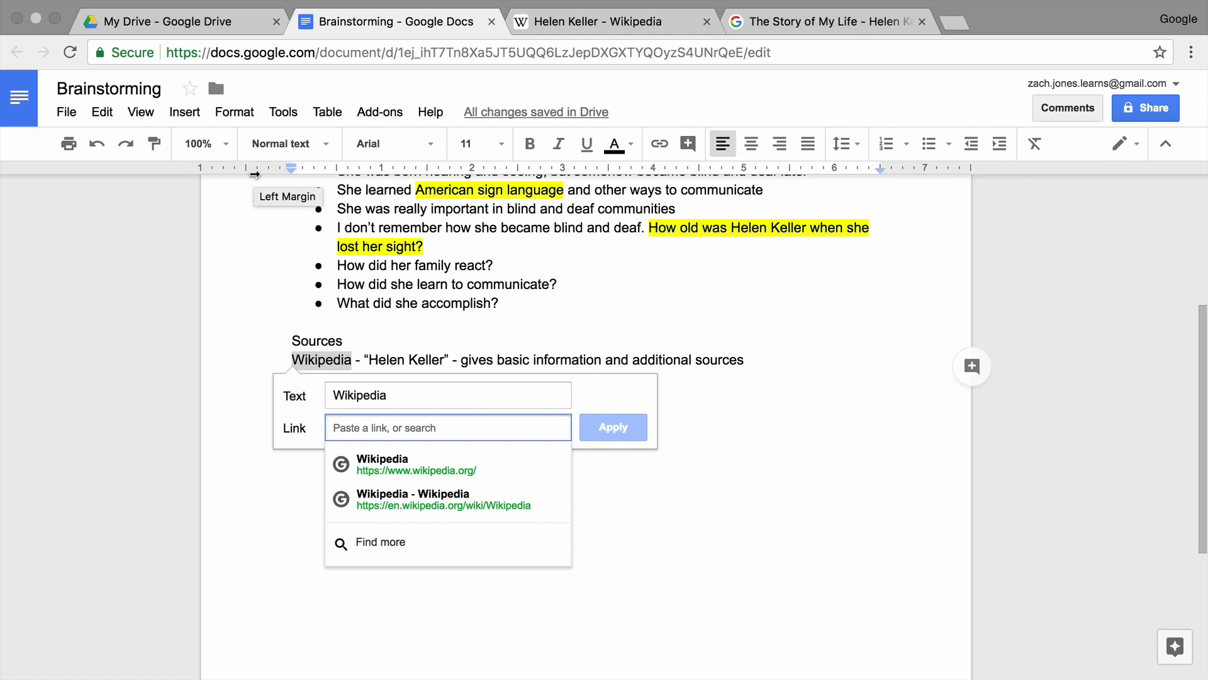
{"action": "right_click", "coordinate": [401, 429]}
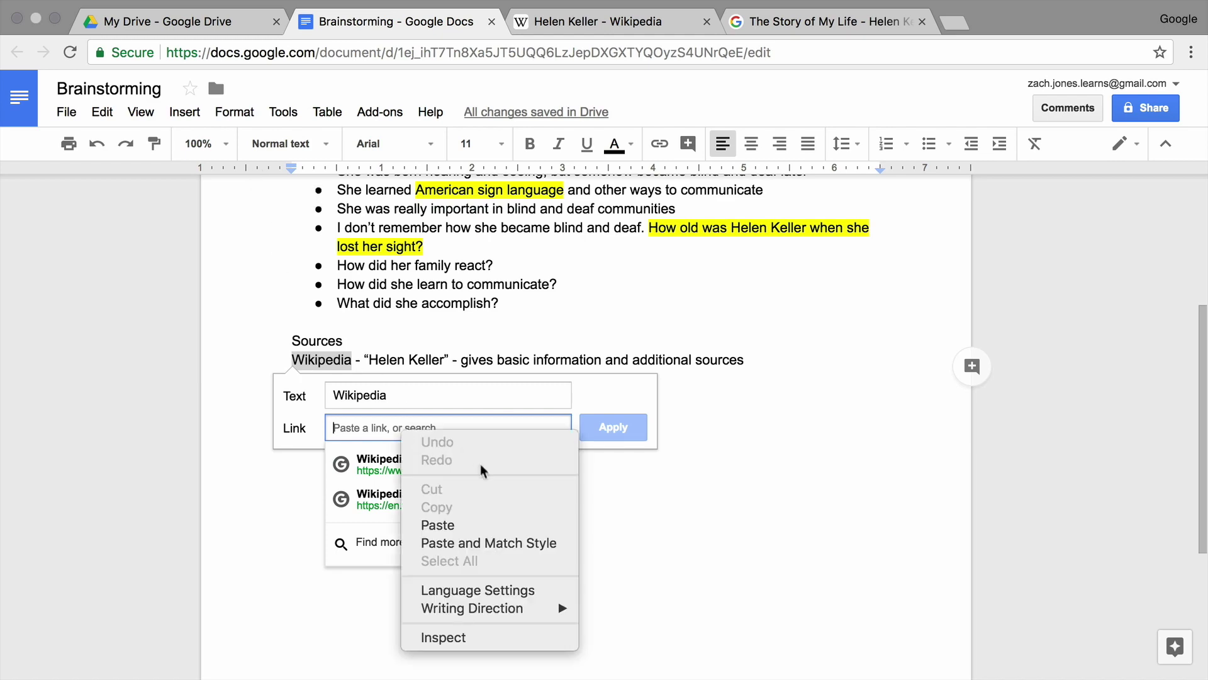
{"action": "left_click", "coordinate": [474, 526]}
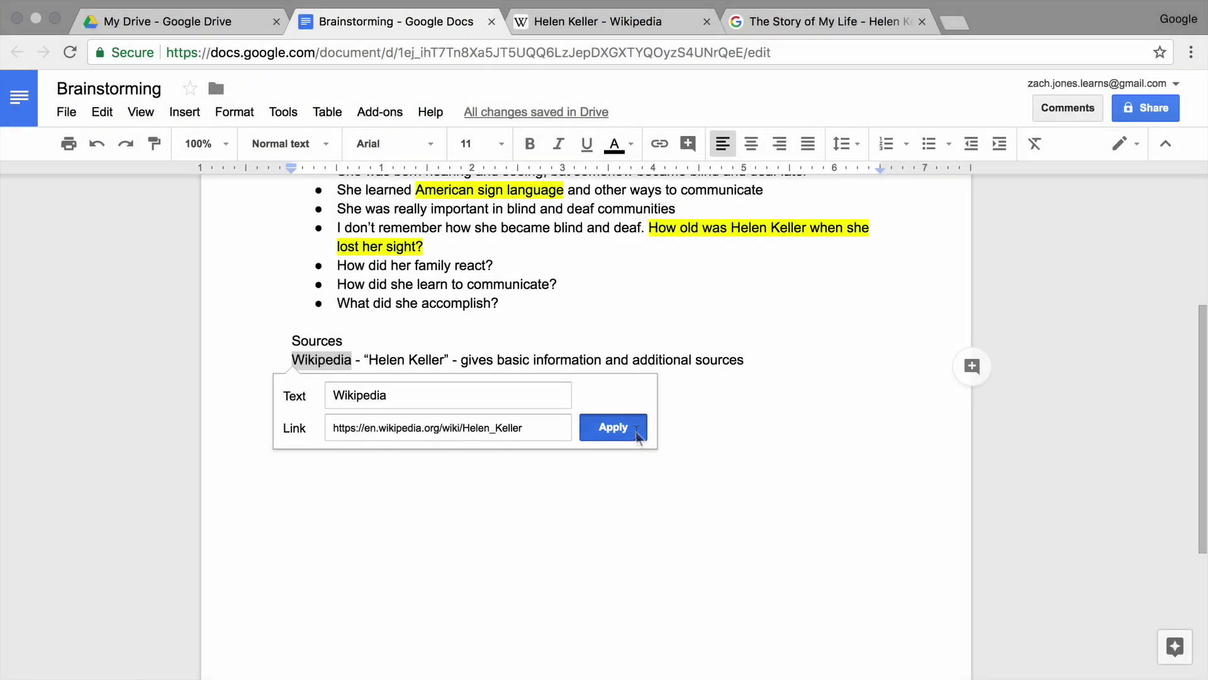
{"action": "left_click", "coordinate": [636, 431]}
Test the new Wikipedia link by opening the Helen Keller article from it
{"action": "left_click", "coordinate": [507, 386]}
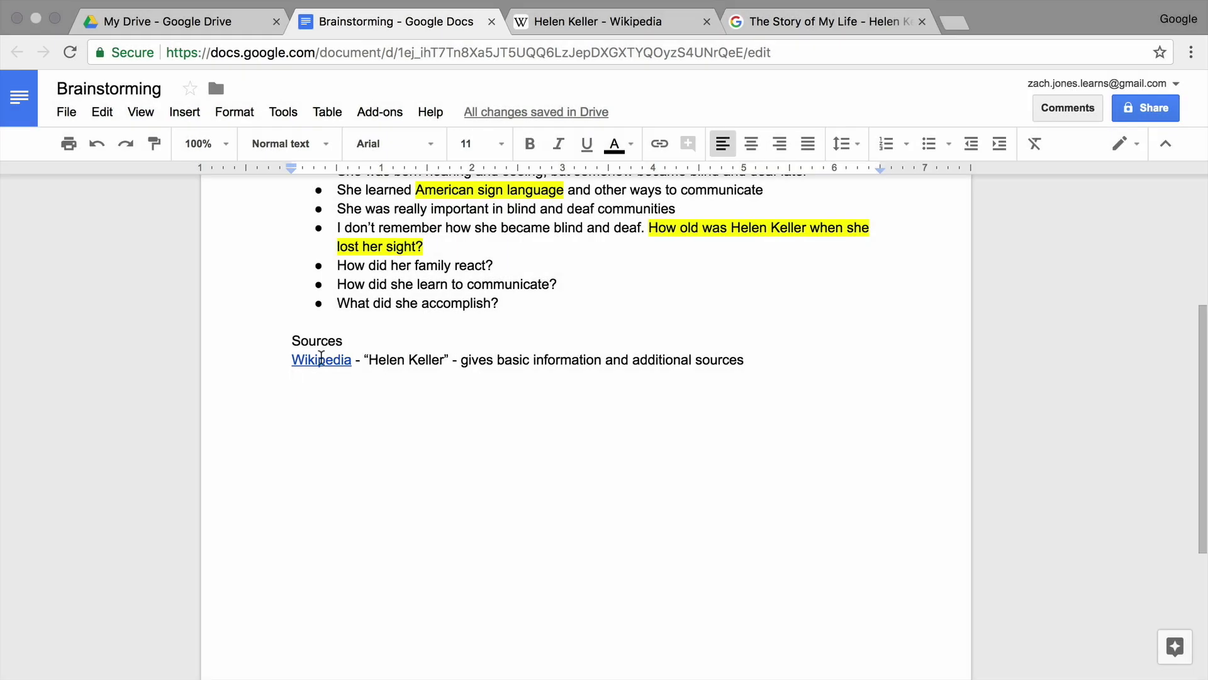
{"action": "left_click", "coordinate": [320, 360]}
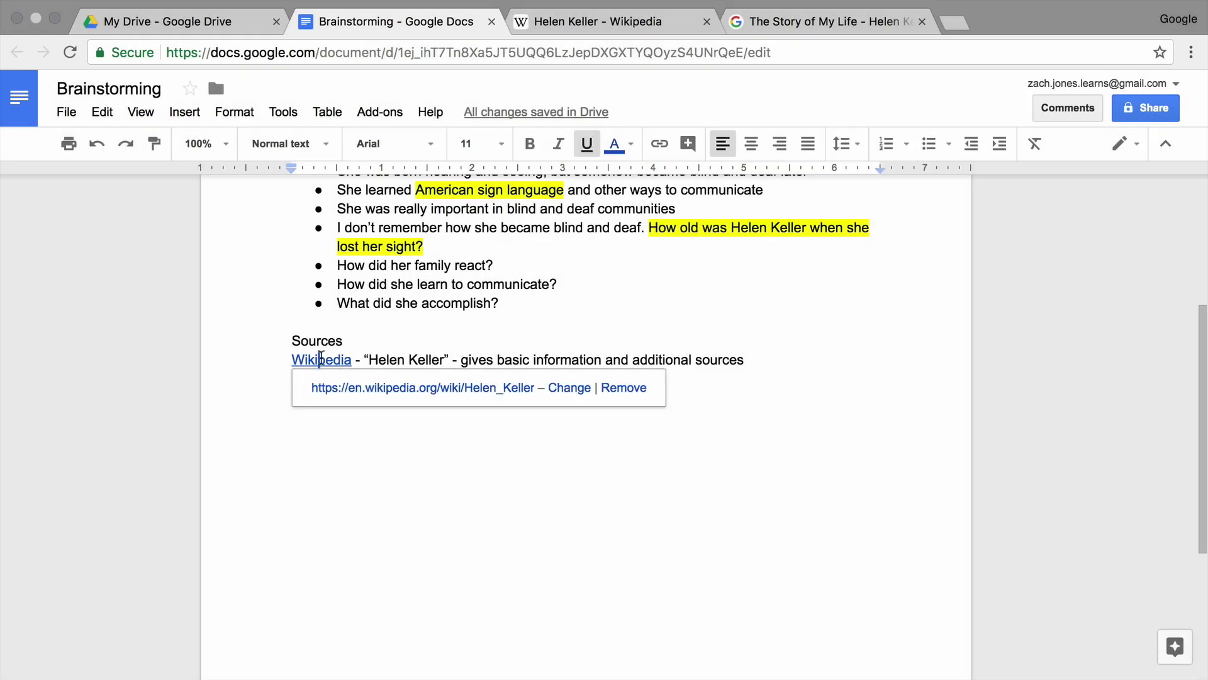
{"action": "left_click", "coordinate": [402, 388]}
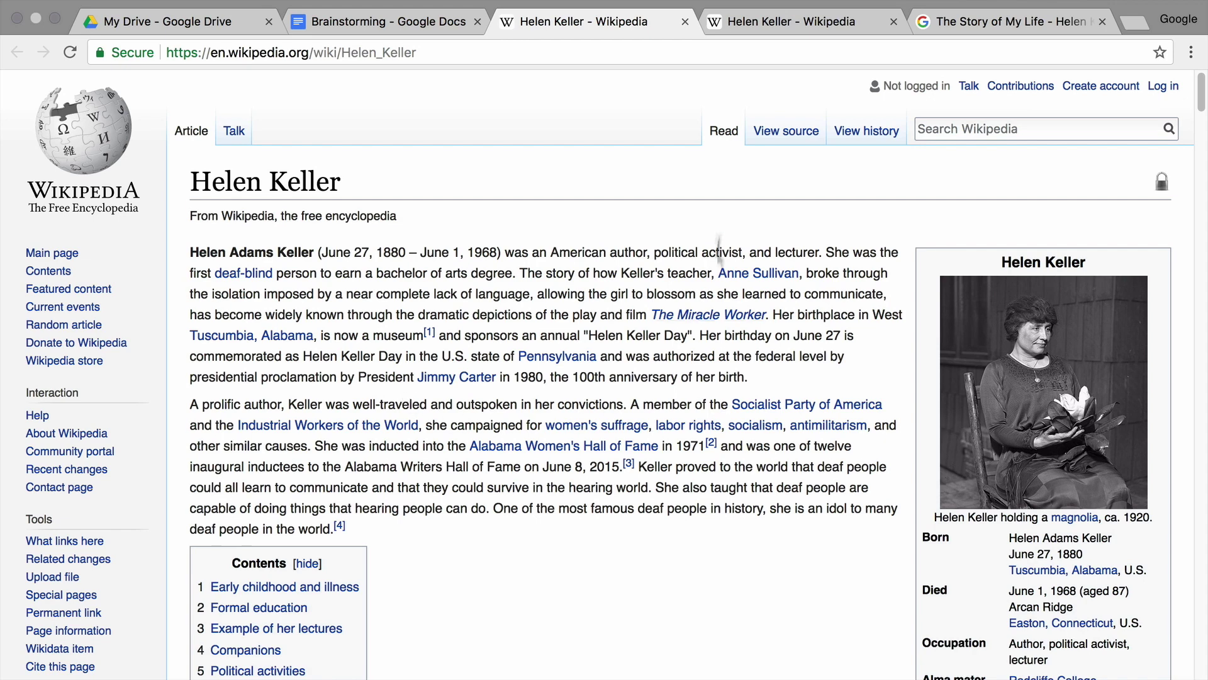
Close the duplicate Wikipedia tab and scroll the Google results on Helen Keller losing her sight
{"action": "left_click", "coordinate": [686, 22]}
{"action": "left_click", "coordinate": [629, 22]}
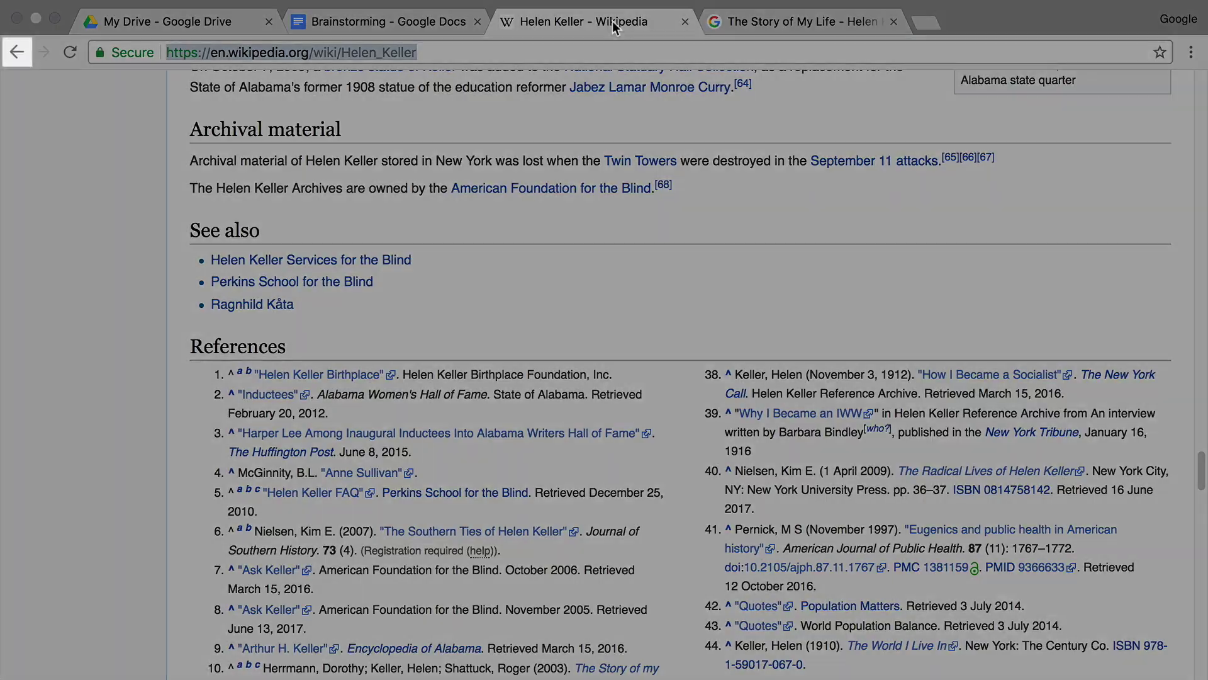
{"action": "left_click", "coordinate": [24, 59]}
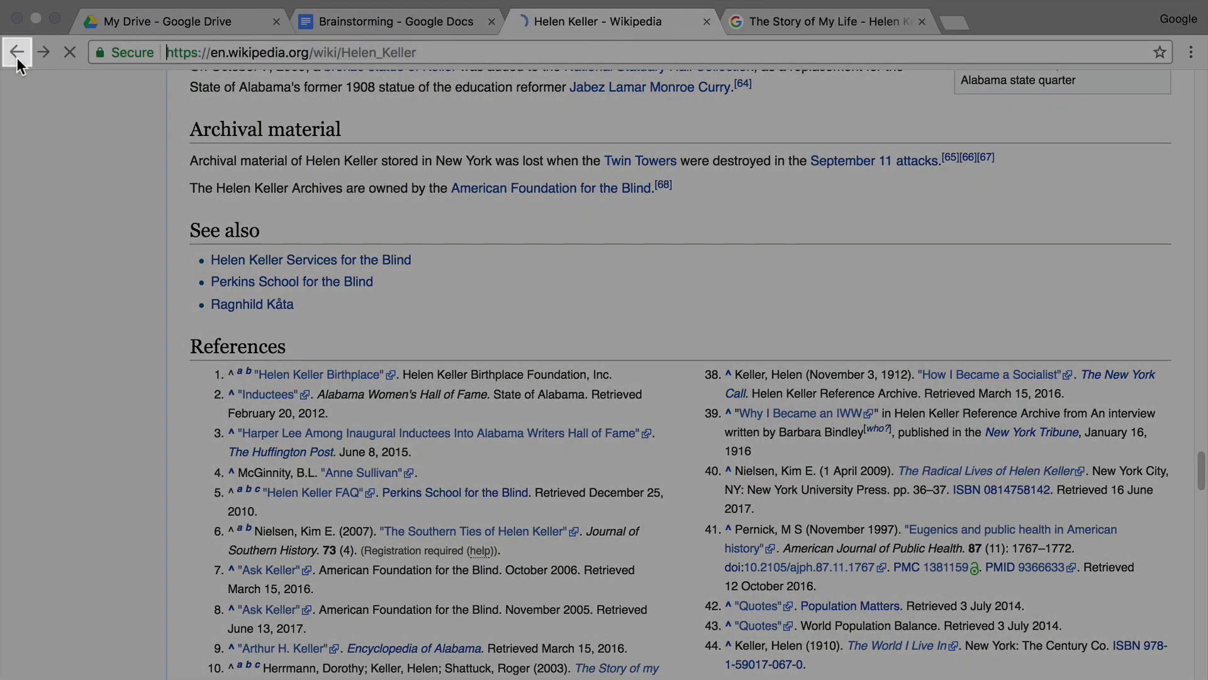
{"action": "scroll", "coordinate": [853, 419], "scroll_direction": "down", "scroll_amount": 5}
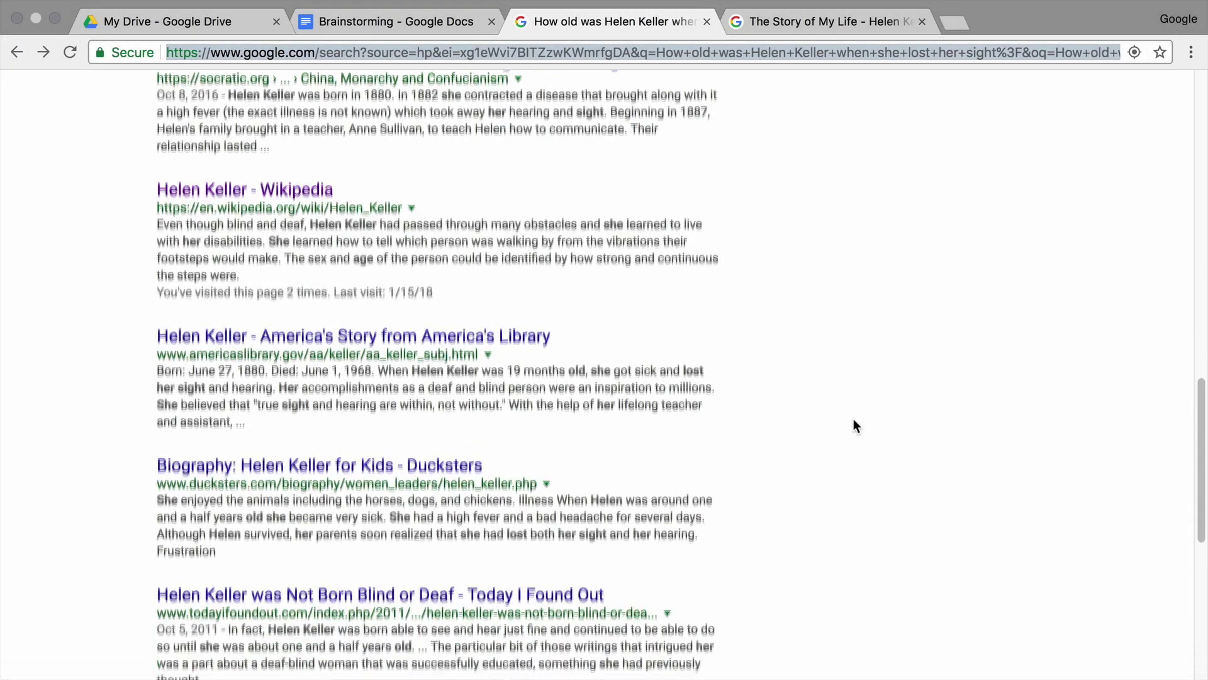
{"action": "scroll", "coordinate": [853, 426], "scroll_direction": "down", "scroll_amount": 1}
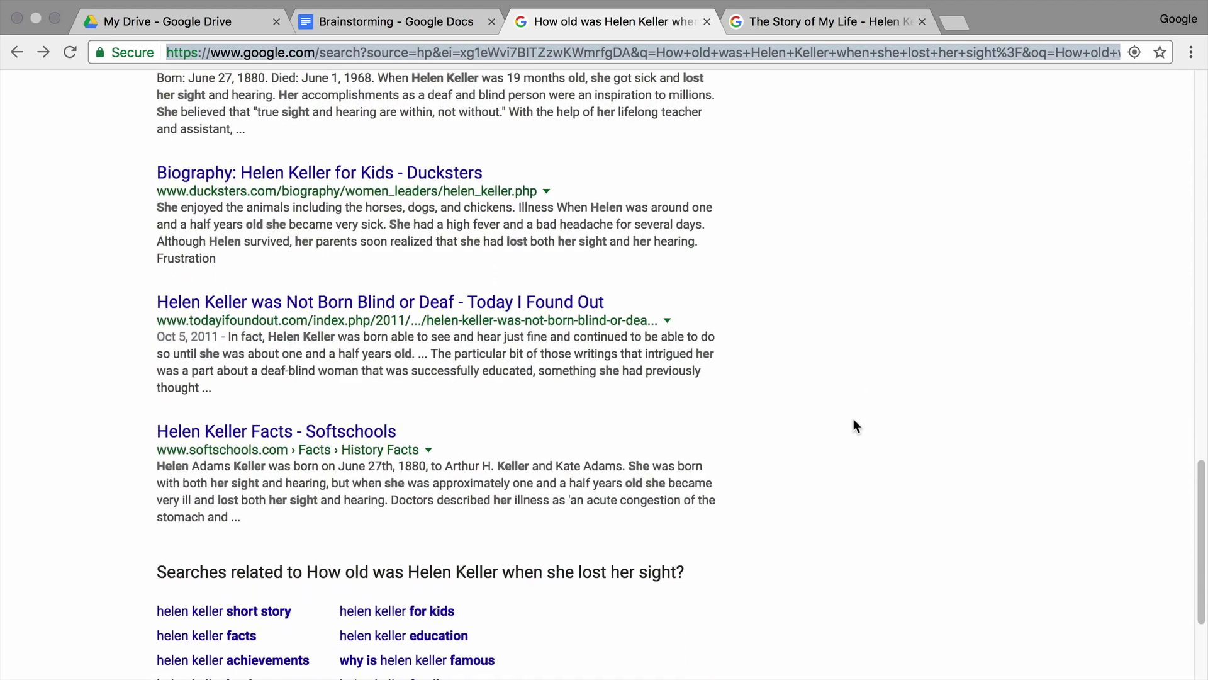